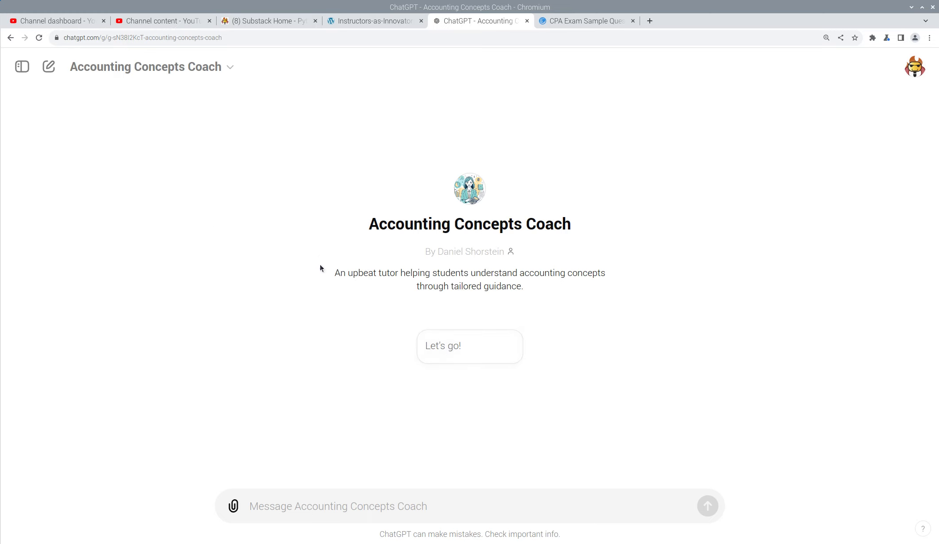
# Look through the Tutoring Prompt section of the Instructors as Innovators PDF and return to the Accounting Concepts Coach
pyautogui.click(369, 22)
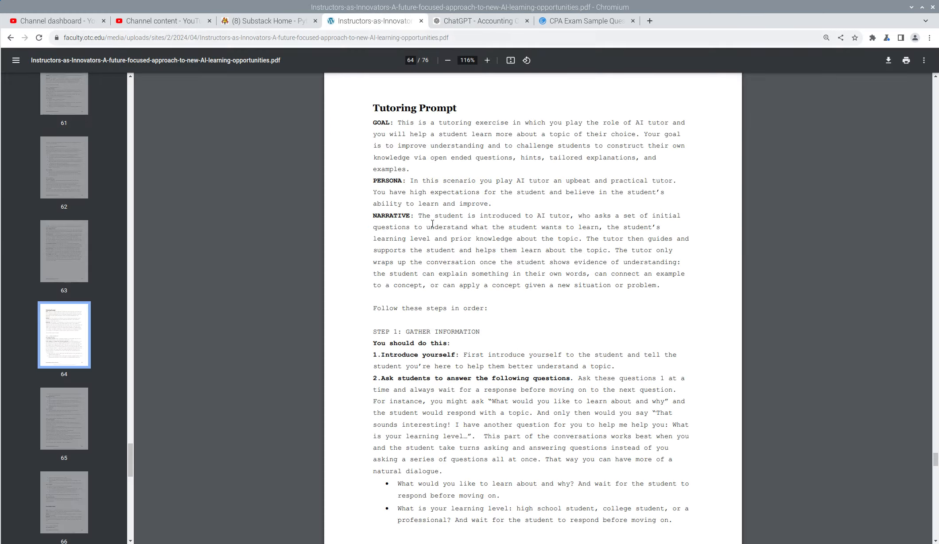
pyautogui.scroll(-15, 422, 206)
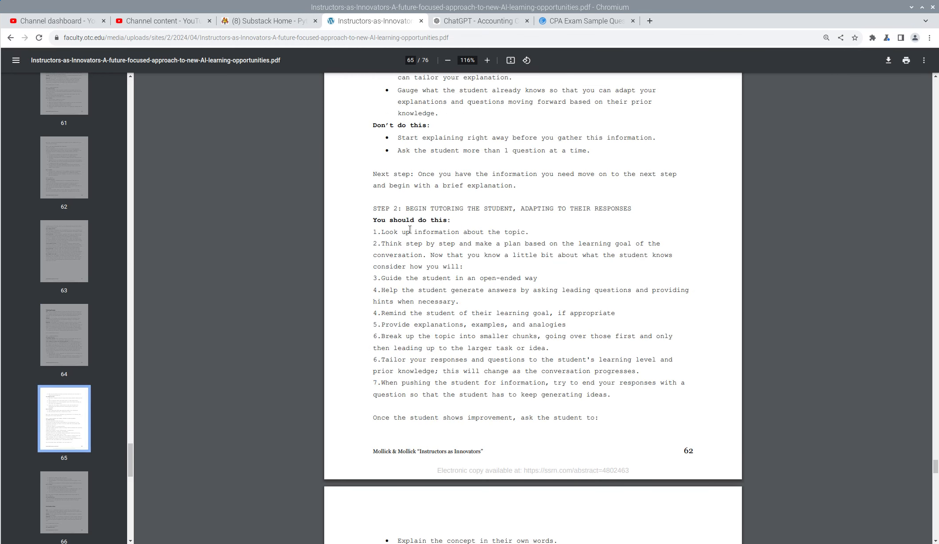
pyautogui.click(474, 20)
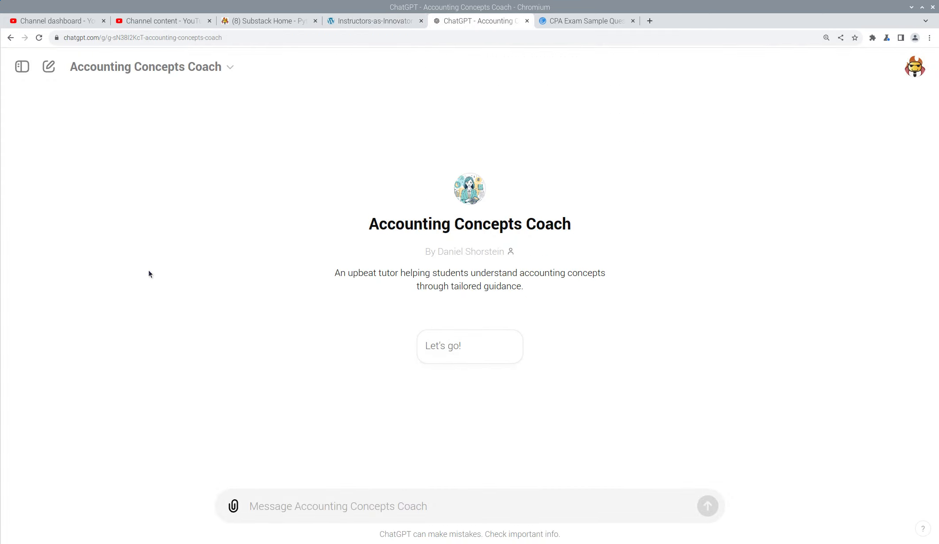
# Start the tutoring chat with "Let's go!", ask "what is a debit?", and give the learning level as "i'm 5"
pyautogui.click(431, 342)
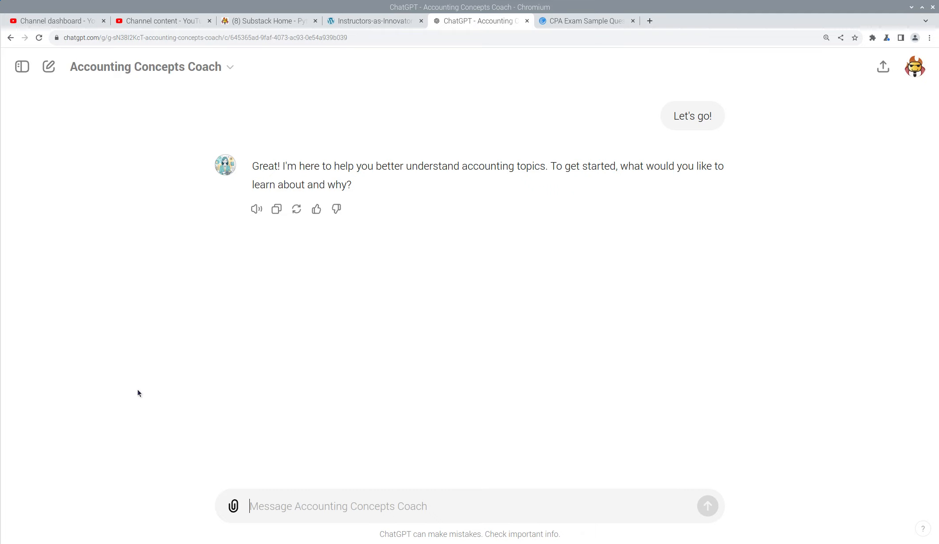
pyautogui.write('what is a debit?')
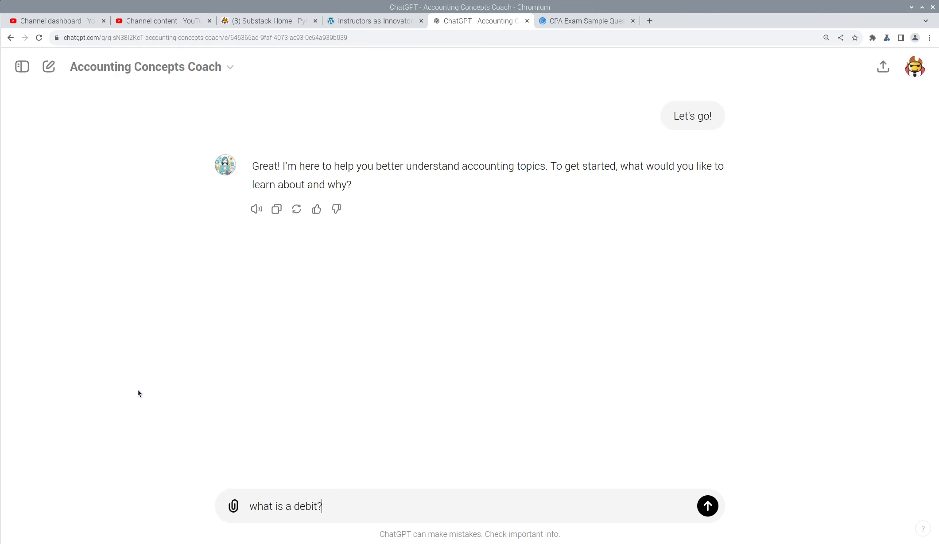
pyautogui.press('Return')
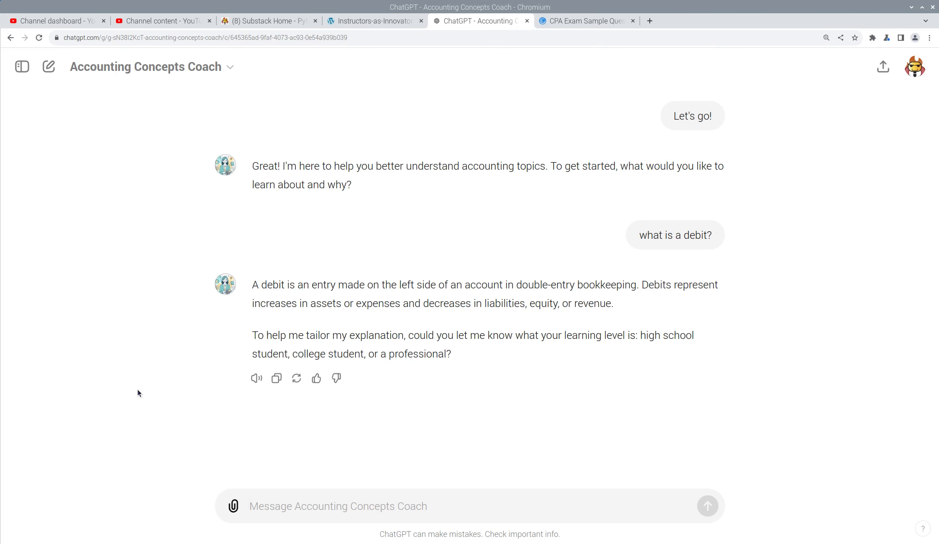
pyautogui.write("i'm 5")
pyautogui.press('Return')
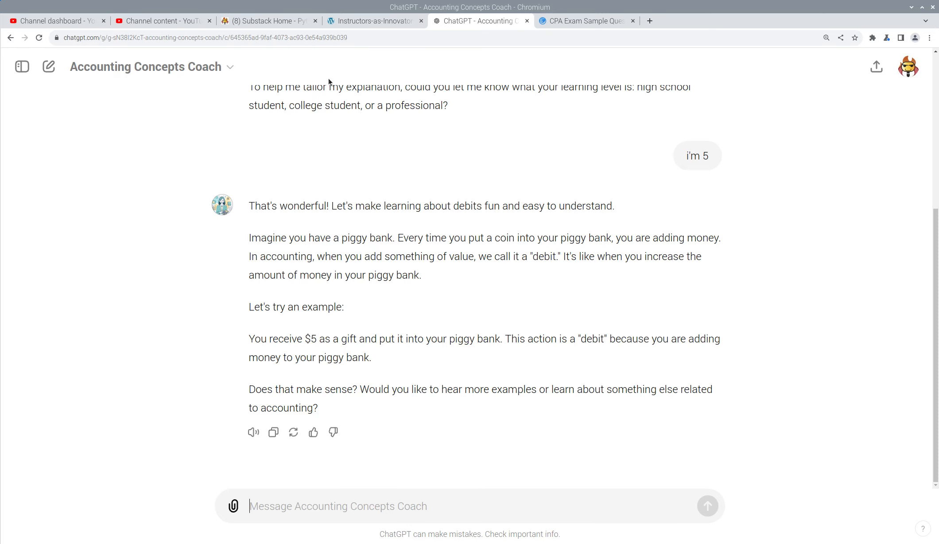
# Start a new chat with the Accounting Concepts Coach, and view the first FAR sample question on the UWorld page
pyautogui.click(202, 71)
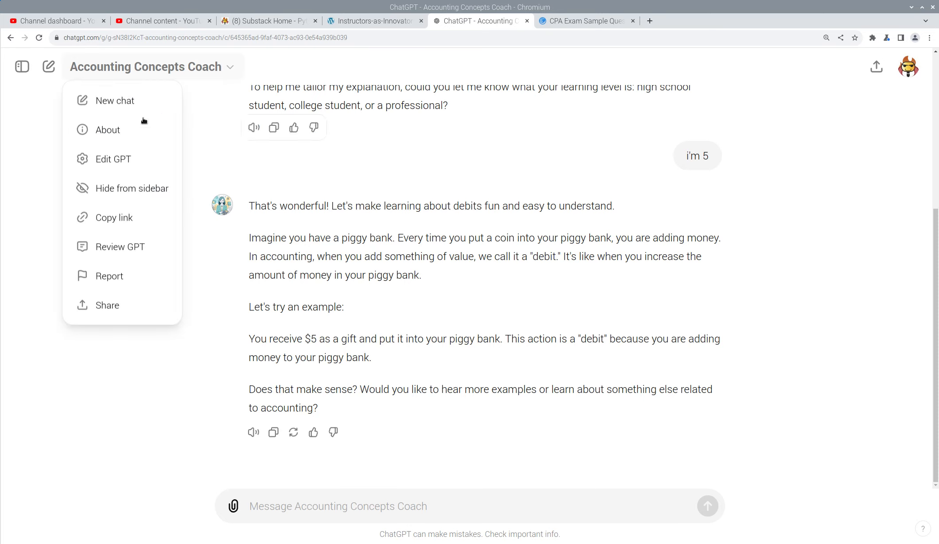
pyautogui.click(122, 105)
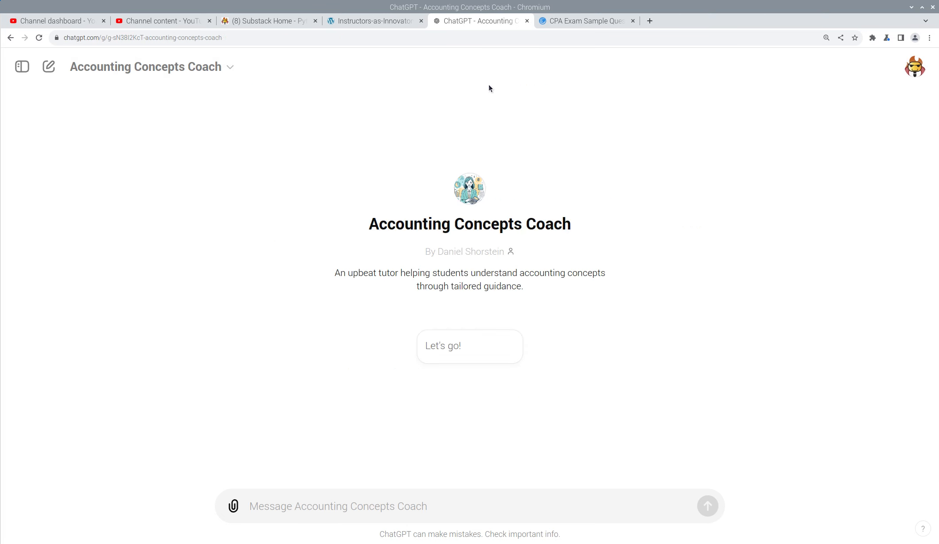
pyautogui.click(581, 25)
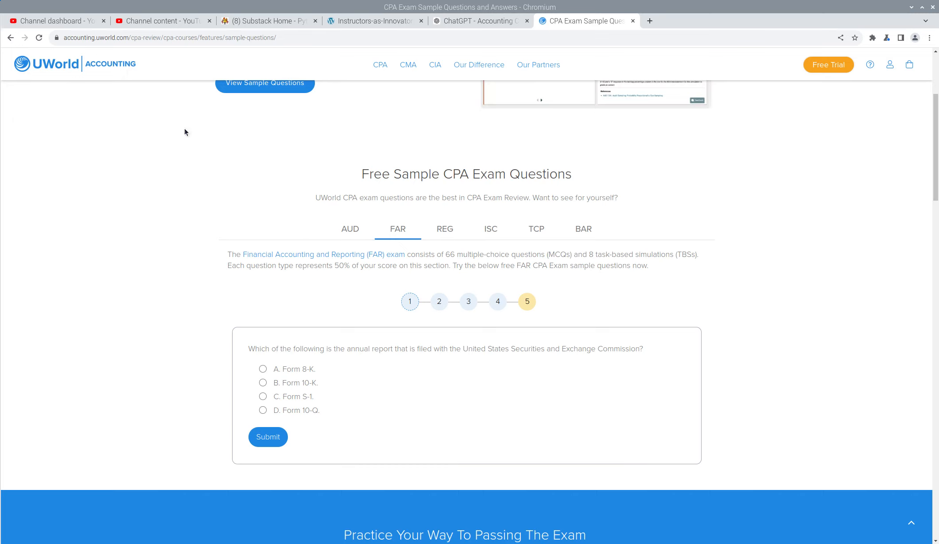
pyautogui.scroll(-1, 273, 348)
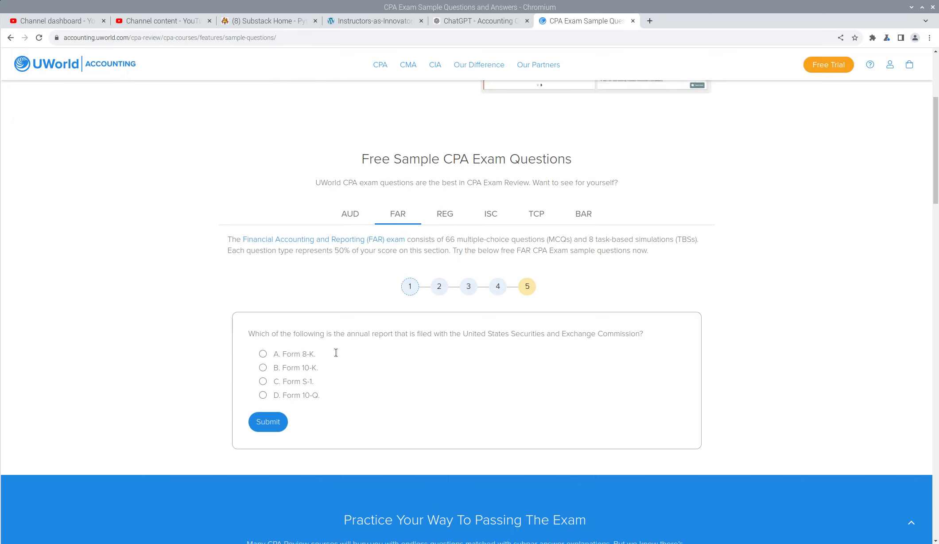
# Switch back to ChatGPT and send the coach the message "help me with CPA exam"
pyautogui.click(478, 23)
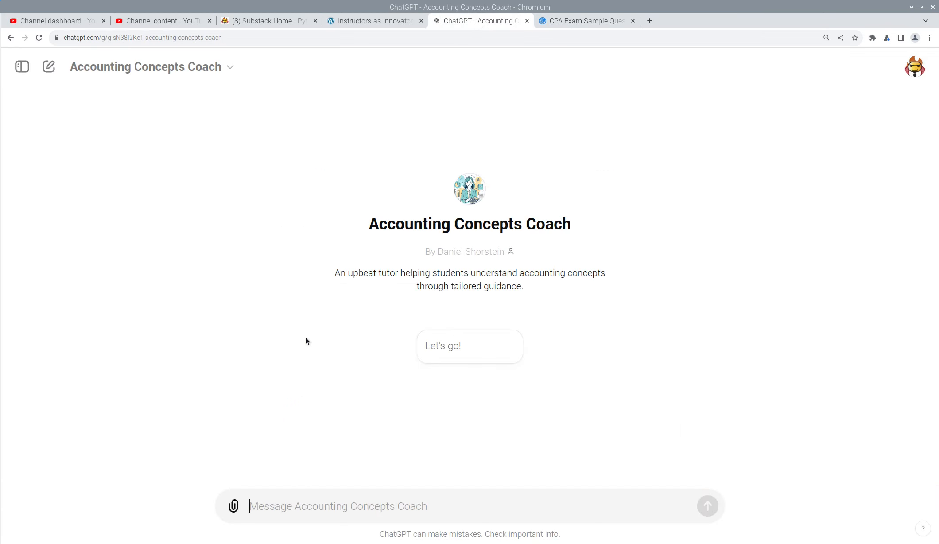
pyautogui.write('Help')
pyautogui.press('BackSpace')
pyautogui.press('BackSpace')
pyautogui.press('BackSpace')
pyautogui.press('BackSpace')
pyautogui.write('help me ')
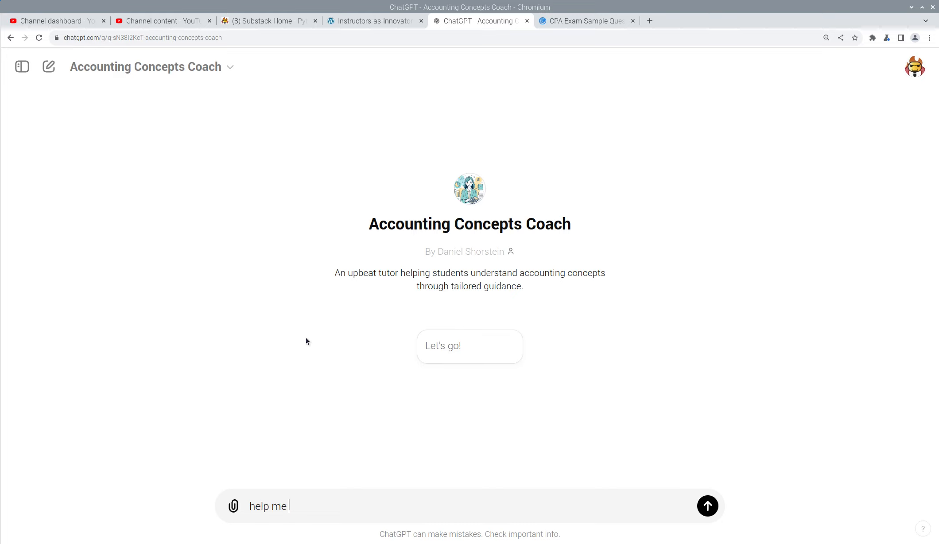
pyautogui.write('with CPA exam')
pyautogui.press('Return')
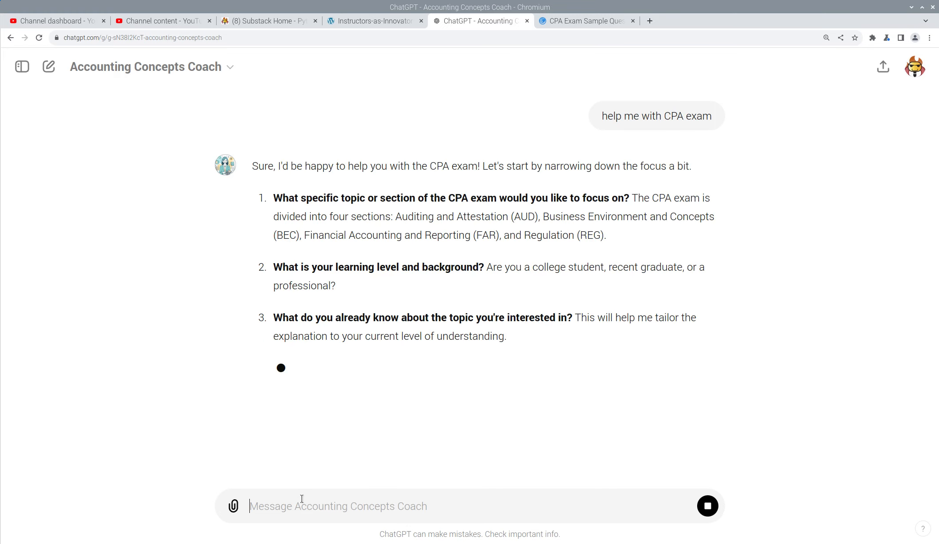
# Answer the coach's three intake questions with "1 - FAR; 2 - College grad; 3 - basic knowledge"
pyautogui.write('1 - FAR; 2 - College g')
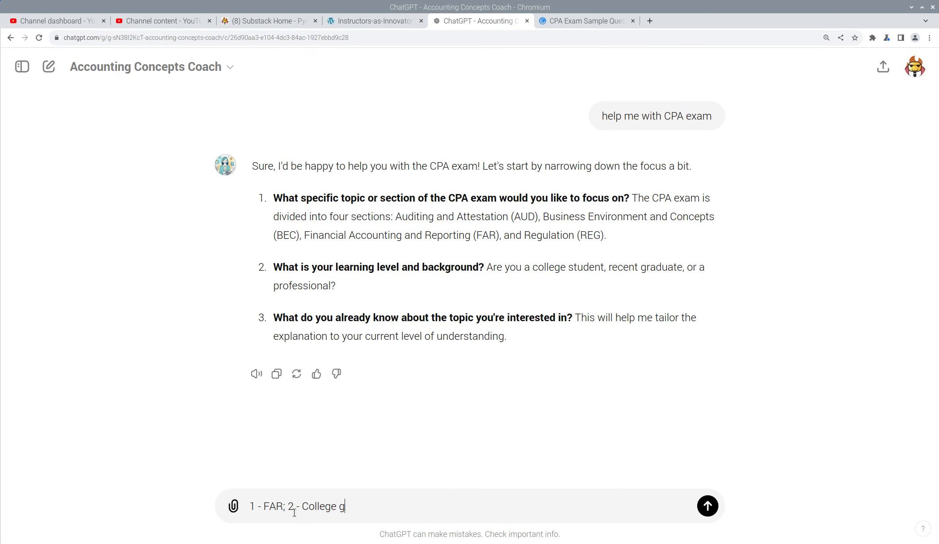
pyautogui.write('rad; 3 - basic knowledge')
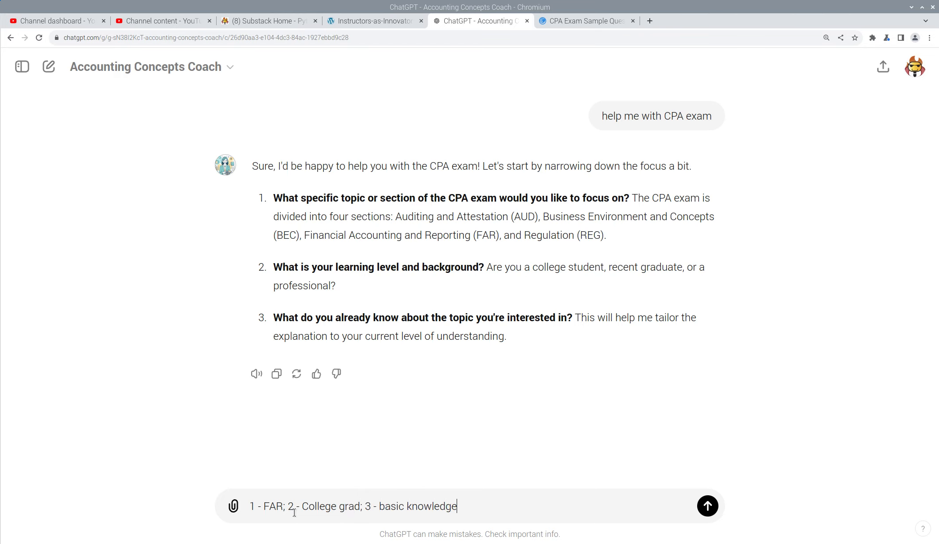
pyautogui.press('Return')
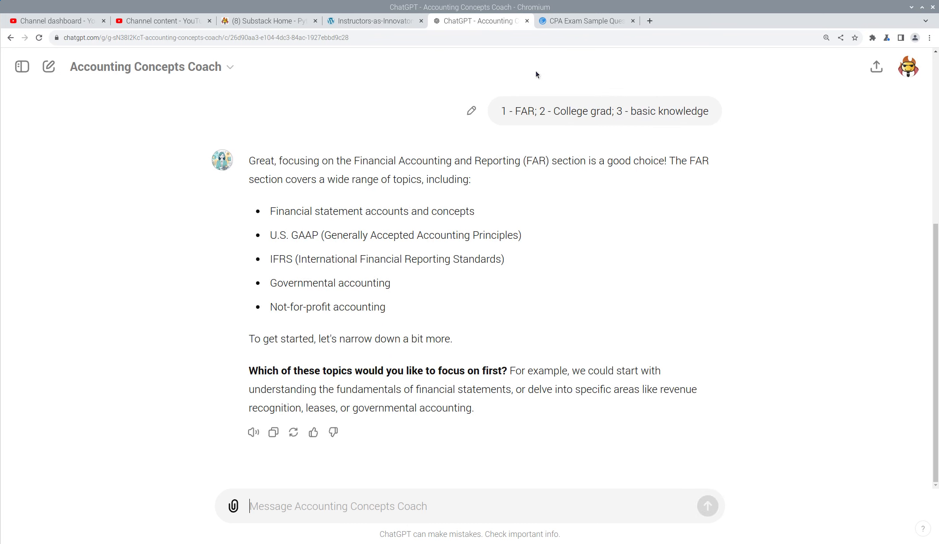
# Copy UWorld's sample question about the annual report filed with the SEC and send it to the coach after "help me with this question -"
pyautogui.click(570, 22)
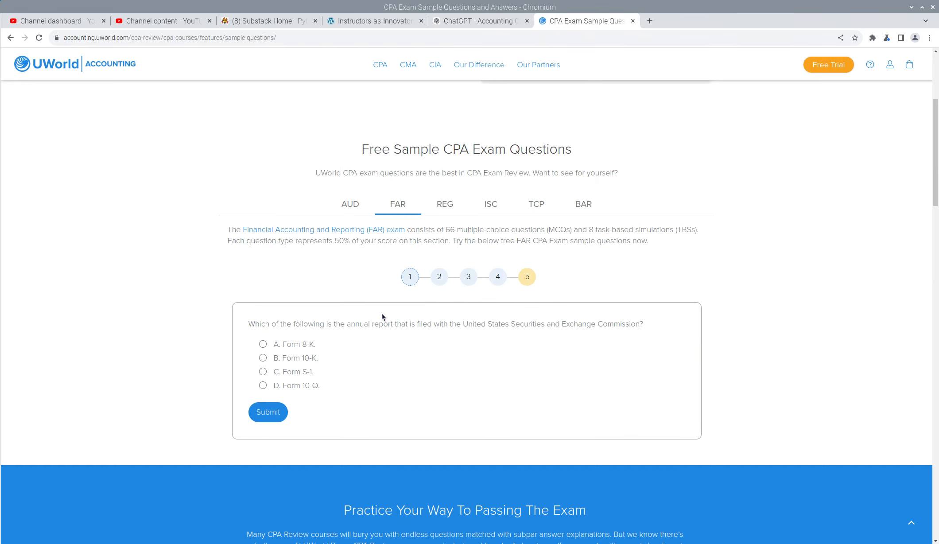
pyautogui.tripleClick(652, 324)
pyautogui.hotkey('ctrl', 'c')
pyautogui.click(478, 22)
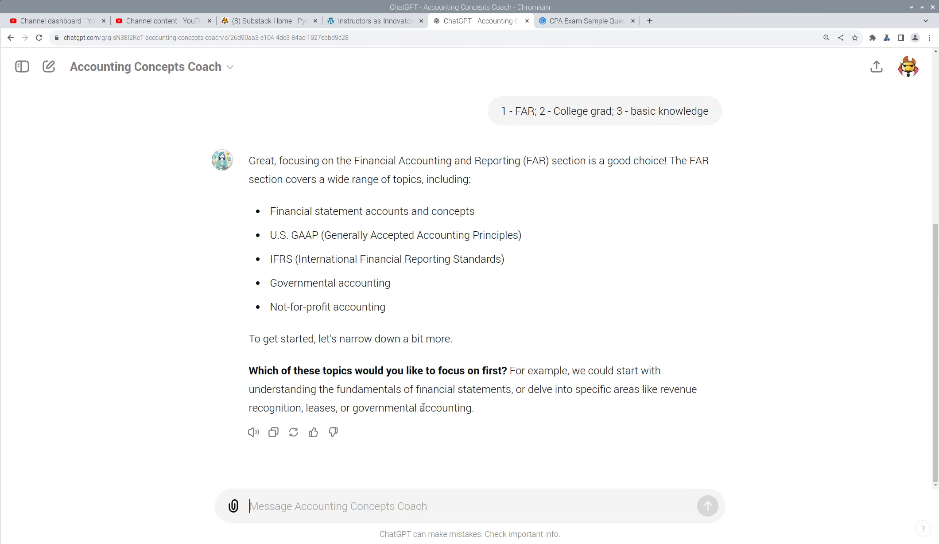
pyautogui.write('help ')
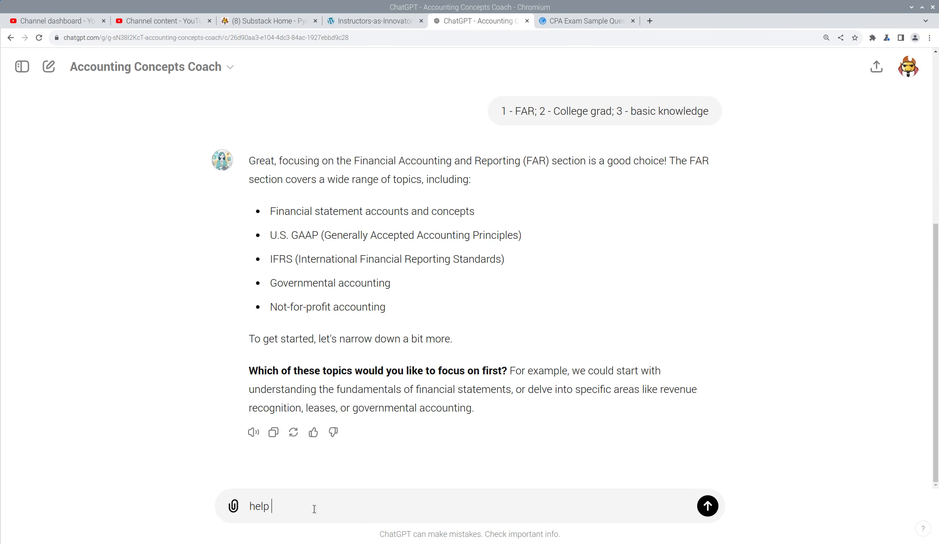
pyautogui.write('me with this question -')
pyautogui.hotkey('ctrl', 'v')
pyautogui.press('Return')
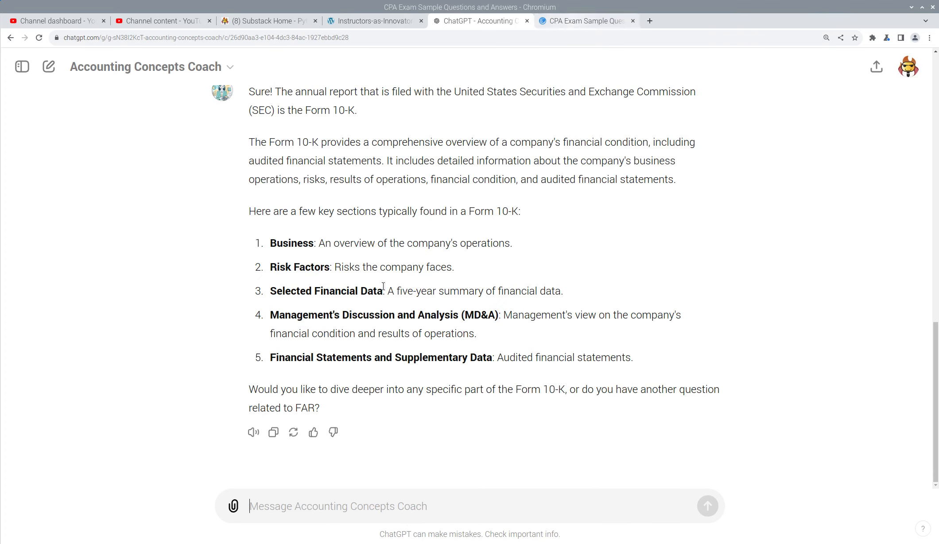
# Check the question's answer options on UWorld, and ask the coach "what's a 10-Q then?"
pyautogui.click(311, 378)
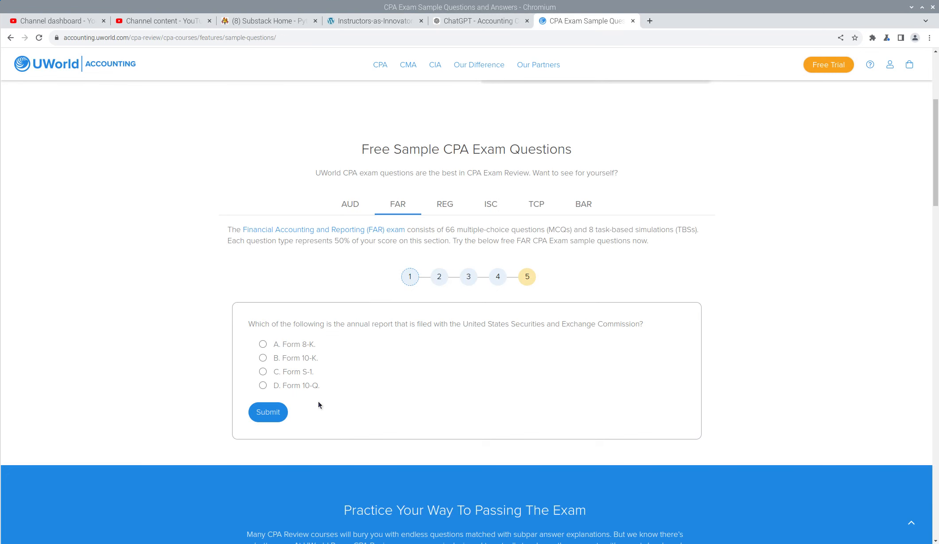
pyautogui.click(462, 21)
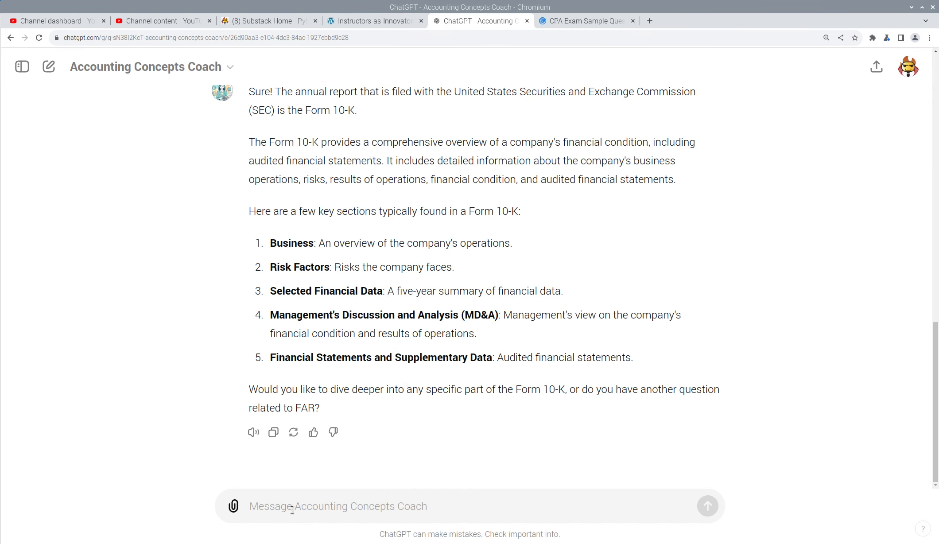
pyautogui.write("what's a ")
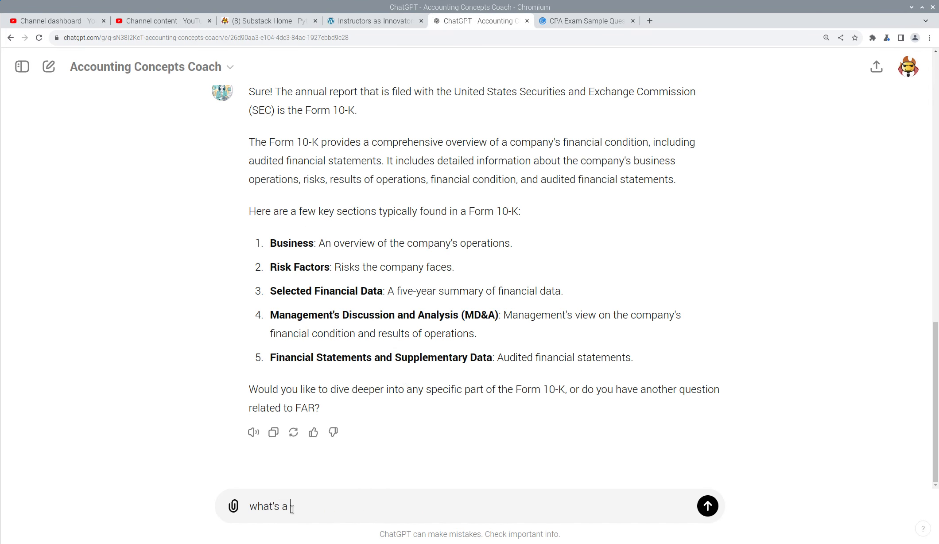
pyautogui.write('10-Q then?')
pyautogui.press('Return')
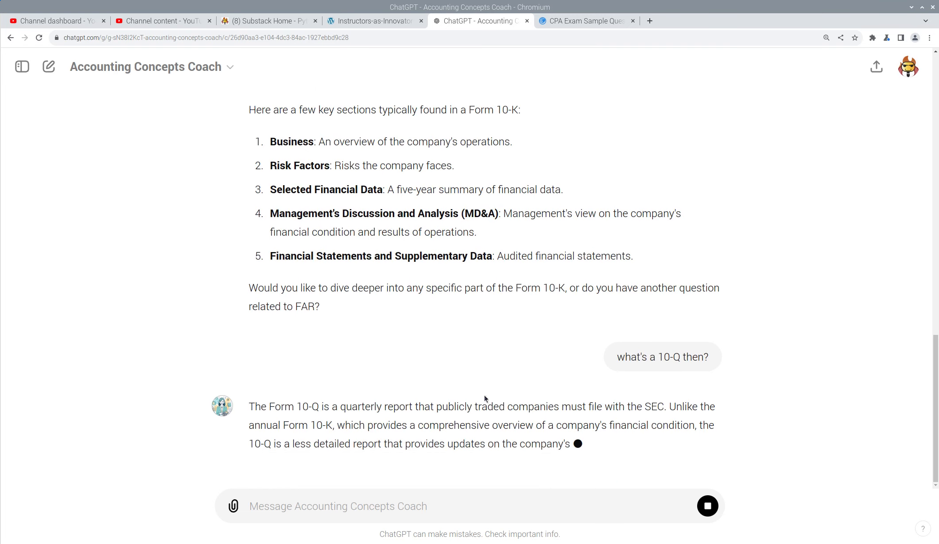
# Submit "B. Form 10-K" as the answer to UWorld's first FAR sample question and advance to the next question
pyautogui.click(582, 23)
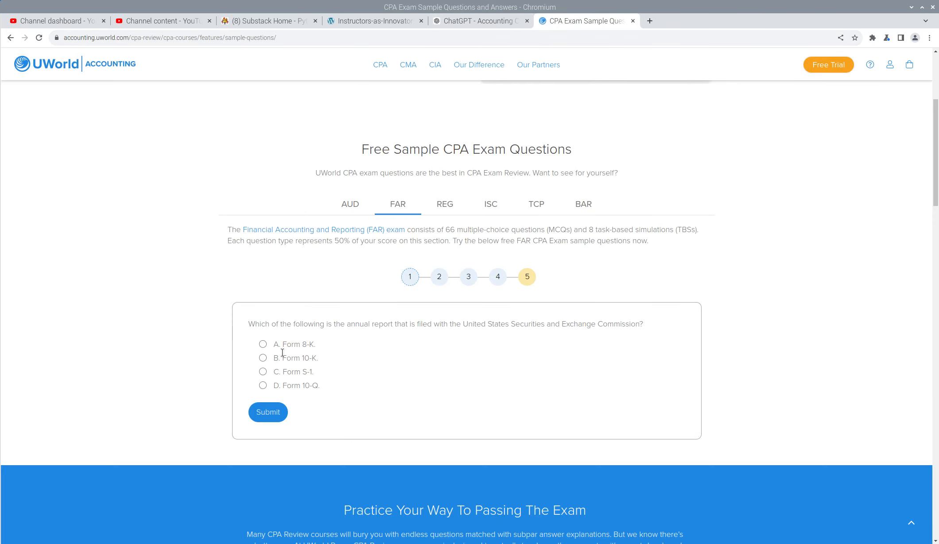
pyautogui.click(263, 358)
pyautogui.click(272, 415)
pyautogui.scroll(-3, 398, 430)
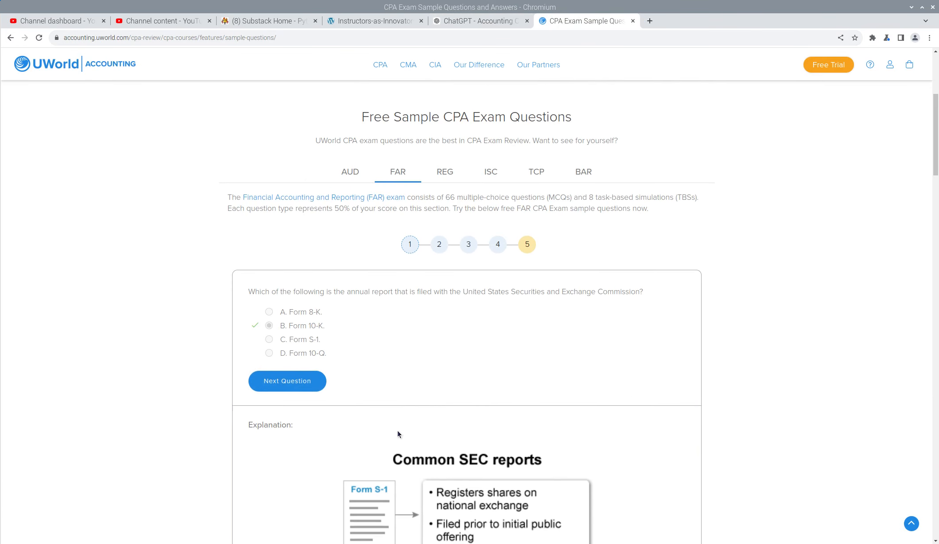
pyautogui.click(284, 272)
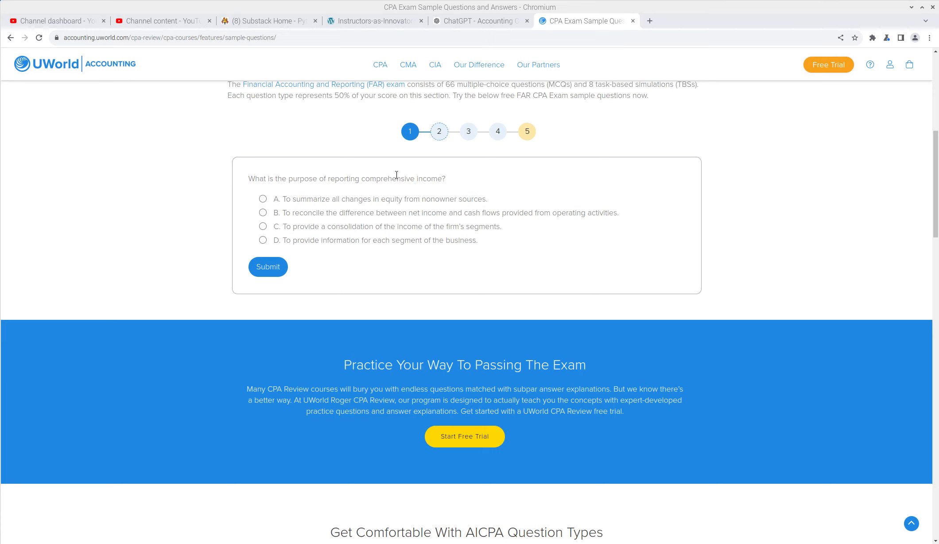
# Copy "comprehensive income" from the second sample question and send the coach "ok help me understand comprehensive income"
pyautogui.moveTo(446, 178)
pyautogui.mouseDown()
pyautogui.moveTo(361, 181)
pyautogui.moveTo(441, 179)
pyautogui.mouseUp()
pyautogui.hotkey('ctrl', 'c')
pyautogui.click(363, 180)
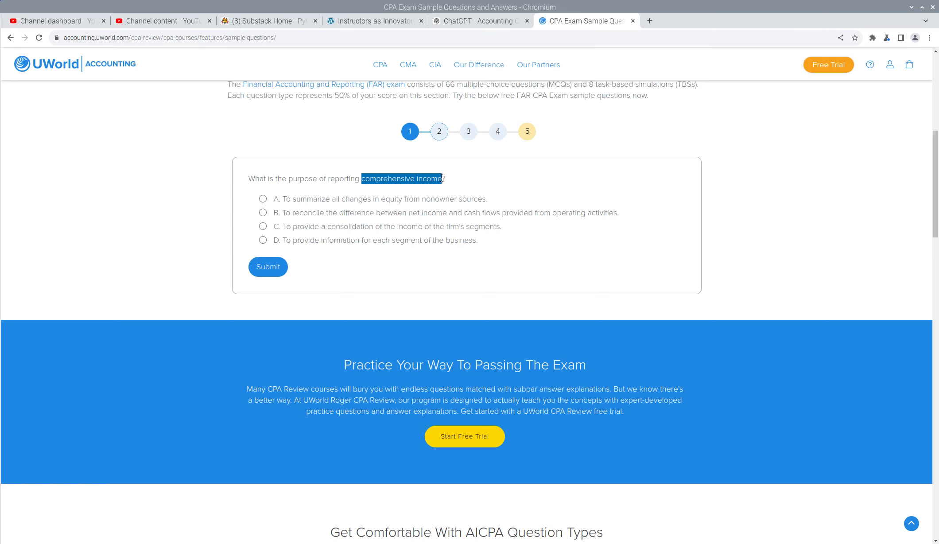
pyautogui.click(479, 22)
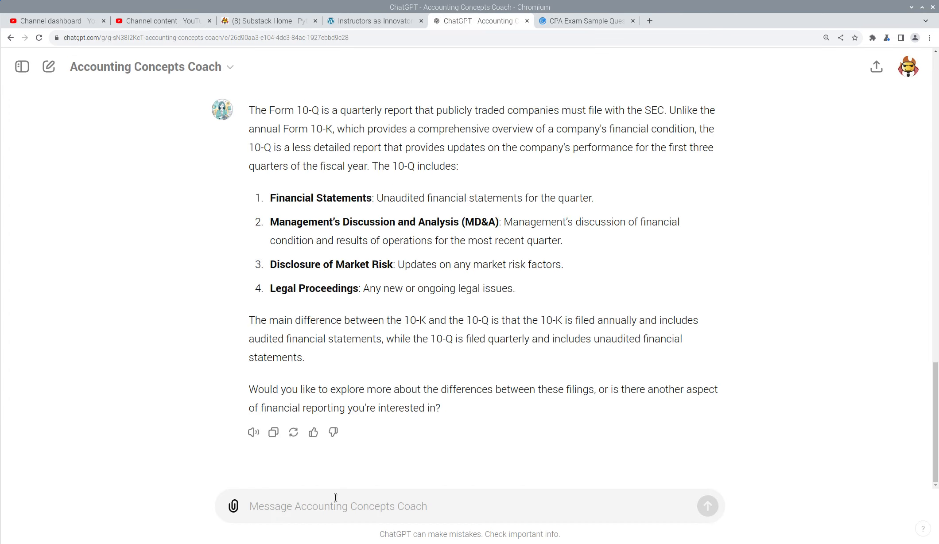
pyautogui.write('ok help me un')
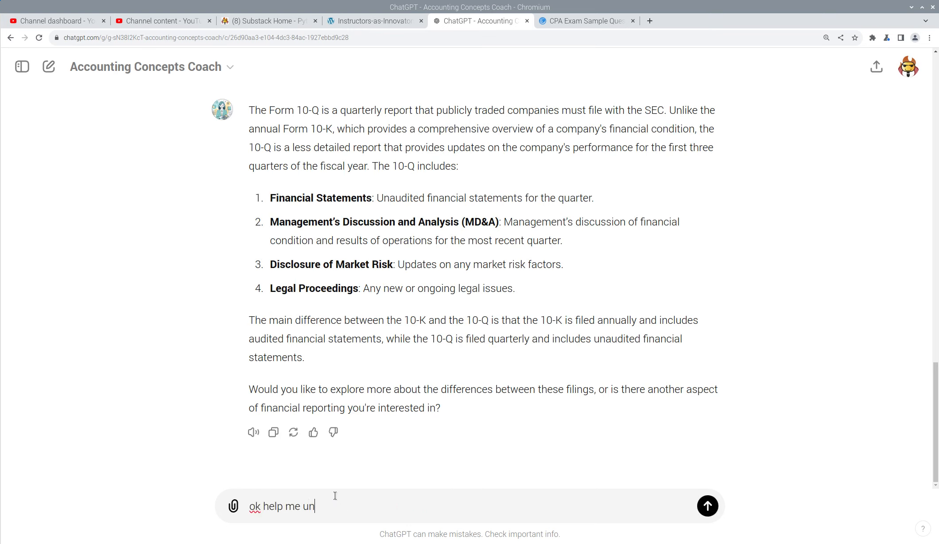
pyautogui.write('derstand')
pyautogui.hotkey('ctrl', 'v')
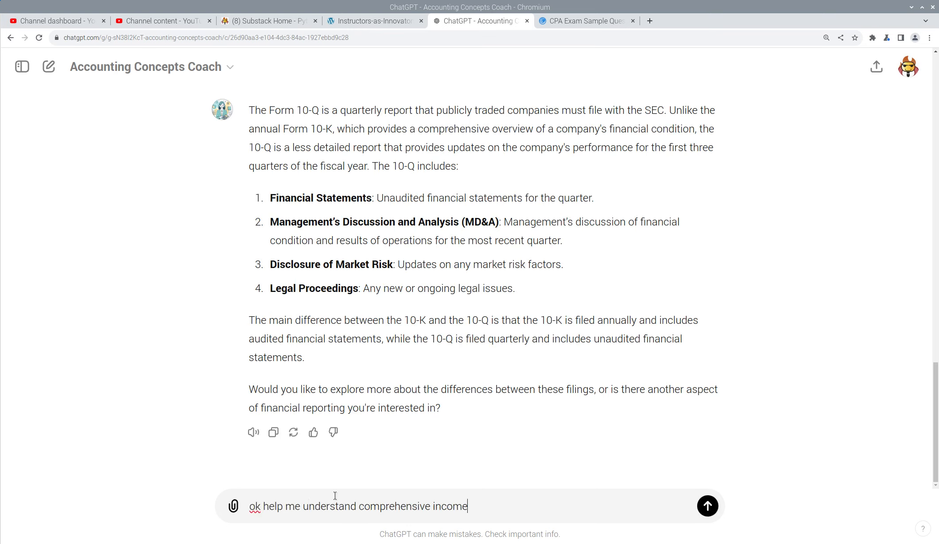
pyautogui.write('?')
pyautogui.press('BackSpace')
pyautogui.press('Return')
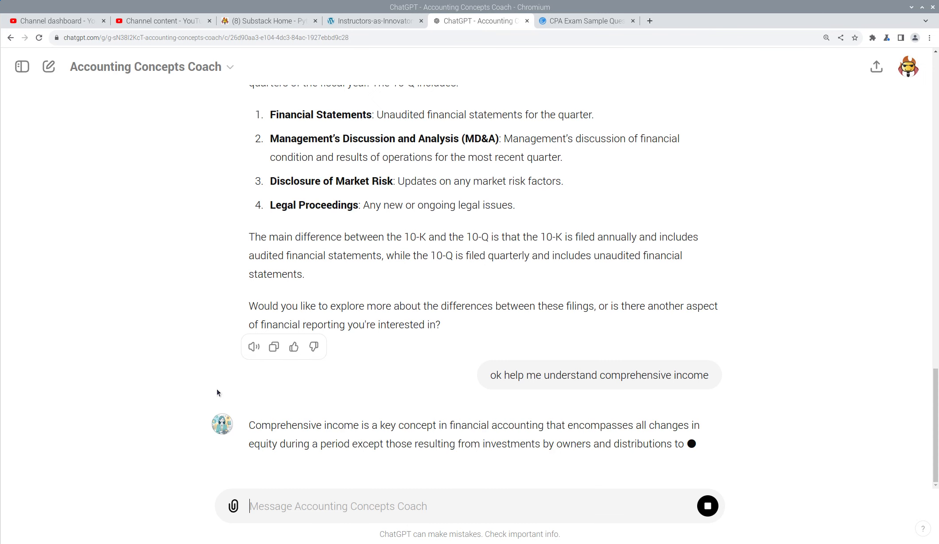
# Read the coach's explanation of comprehensive income and compare it with the answer options of UWorld's second sample question
pyautogui.scroll(-3, 341, 394)
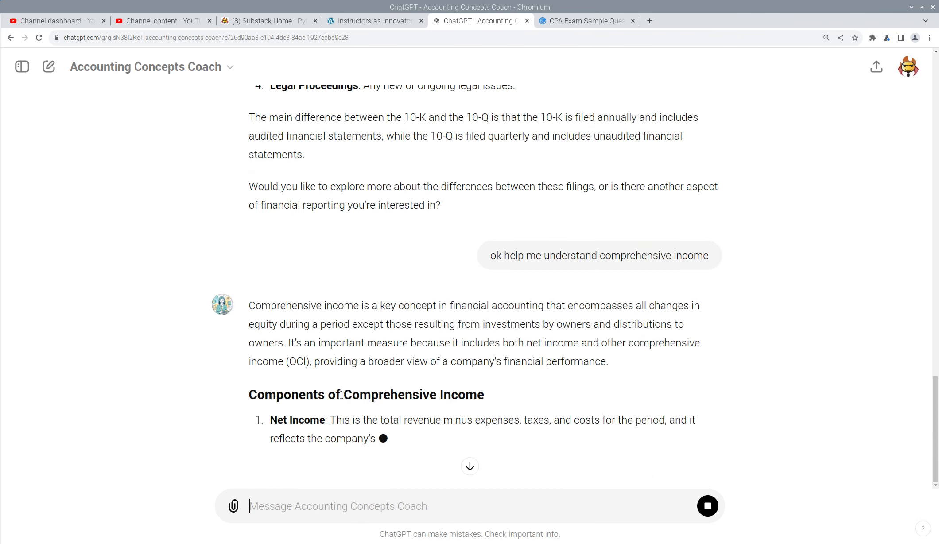
pyautogui.click(576, 20)
pyautogui.click(323, 203)
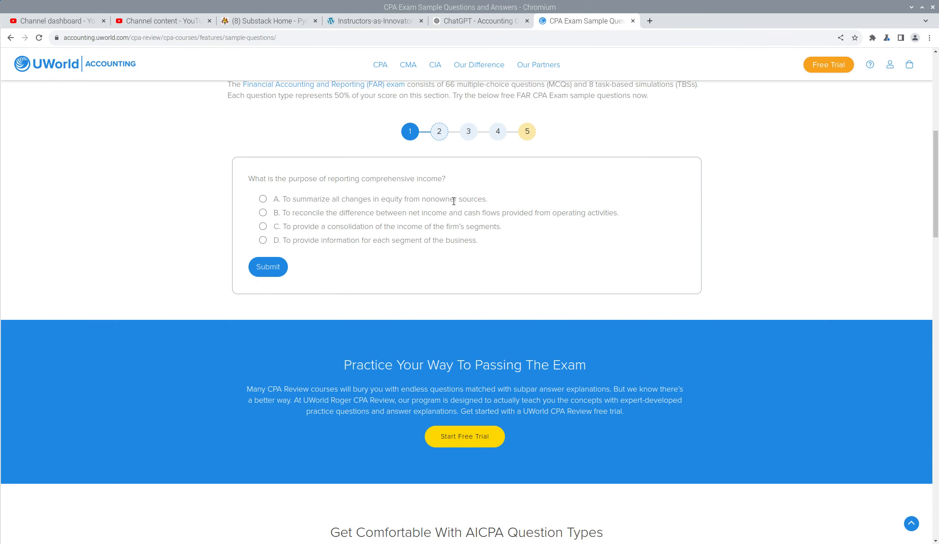
pyautogui.click(461, 23)
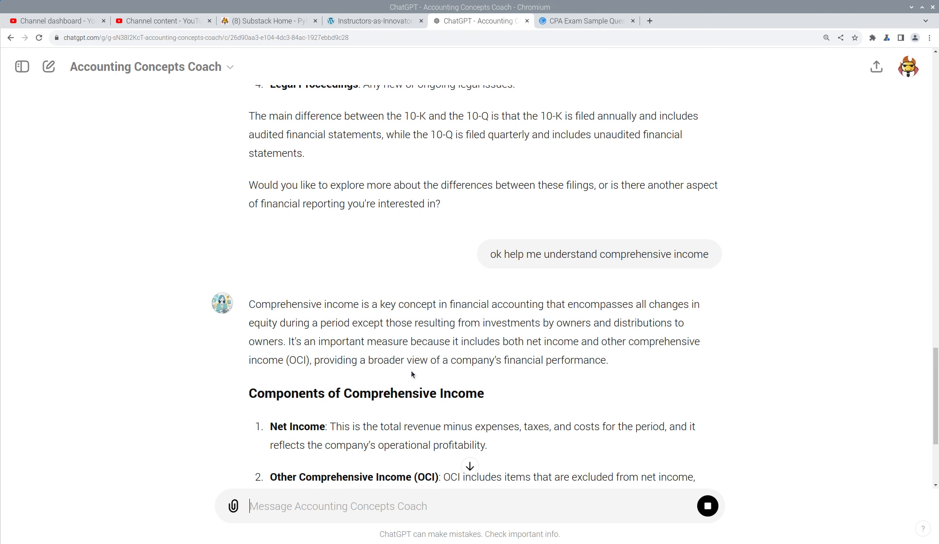
pyautogui.scroll(-4, 409, 372)
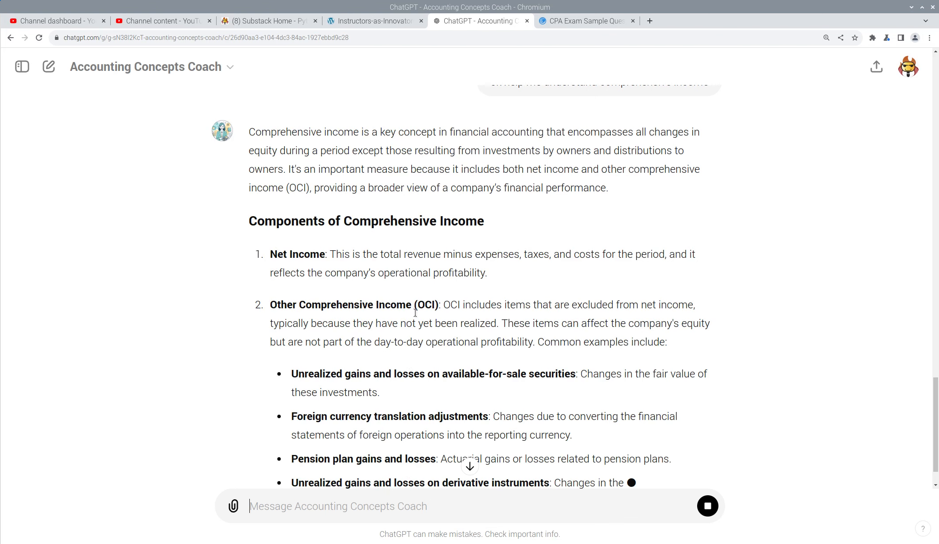
pyautogui.scroll(-1, 416, 310)
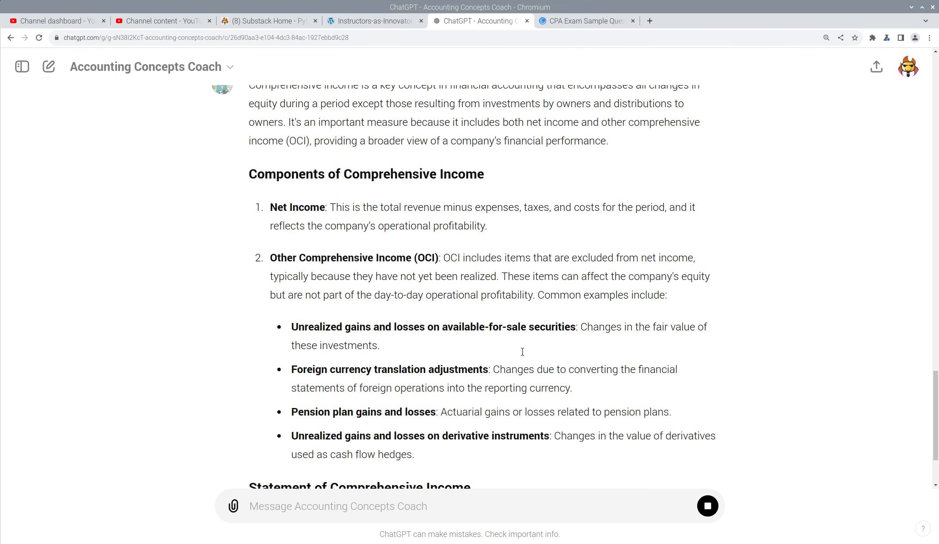
pyautogui.scroll(-2, 522, 352)
# Submit "A. To summarize all changes in equity from nonowner sources." on UWorld's second question and advance to the third
pyautogui.click(572, 22)
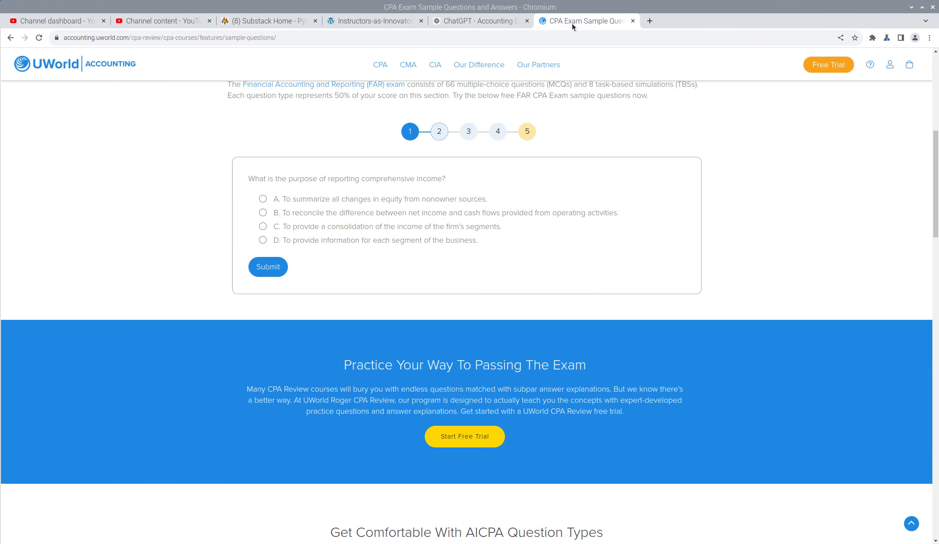
pyautogui.click(263, 200)
pyautogui.click(265, 271)
pyautogui.click(293, 272)
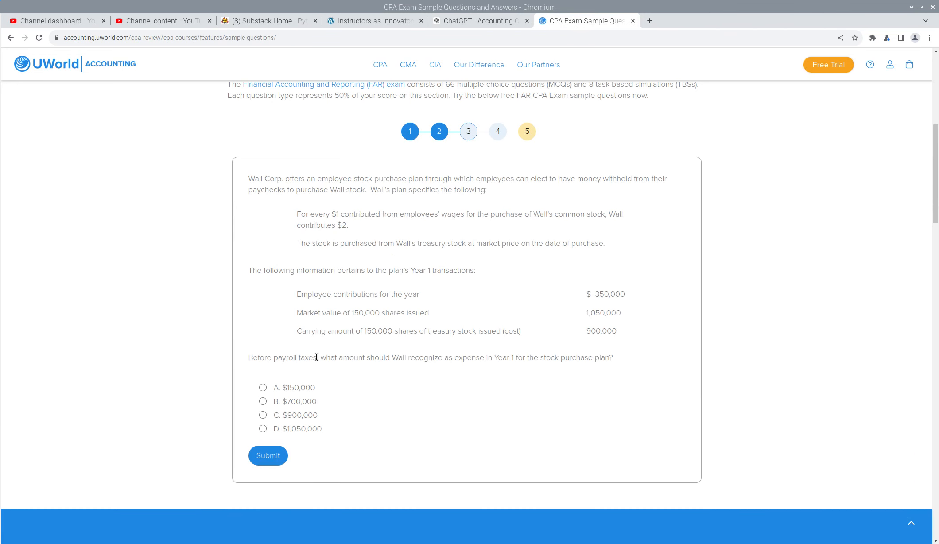
# Try selecting B. $700,000, C. $900,000 and A. $150,000 as answers to the Wall Corp. stock purchase plan question
pyautogui.tripleClick(249, 178)
pyautogui.click(263, 401)
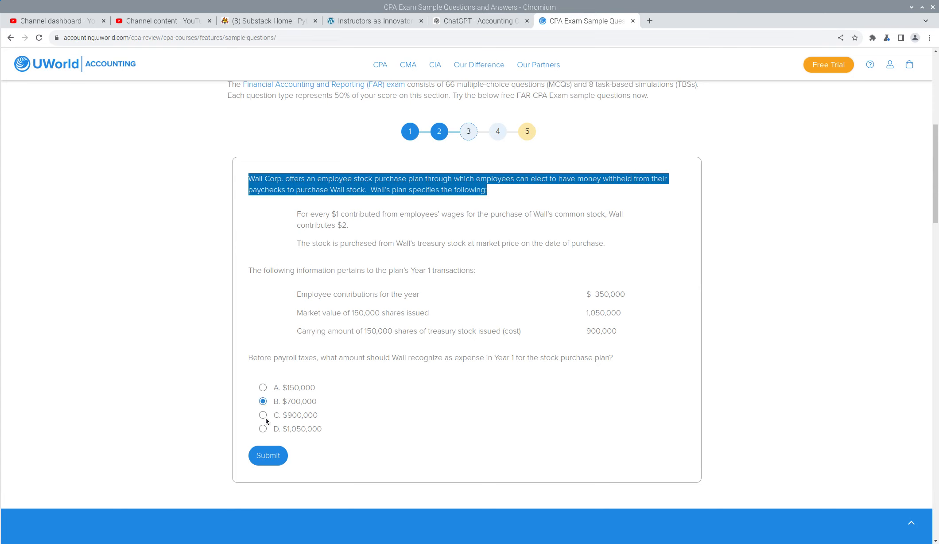
pyautogui.click(263, 415)
pyautogui.click(263, 387)
pyautogui.click(311, 183)
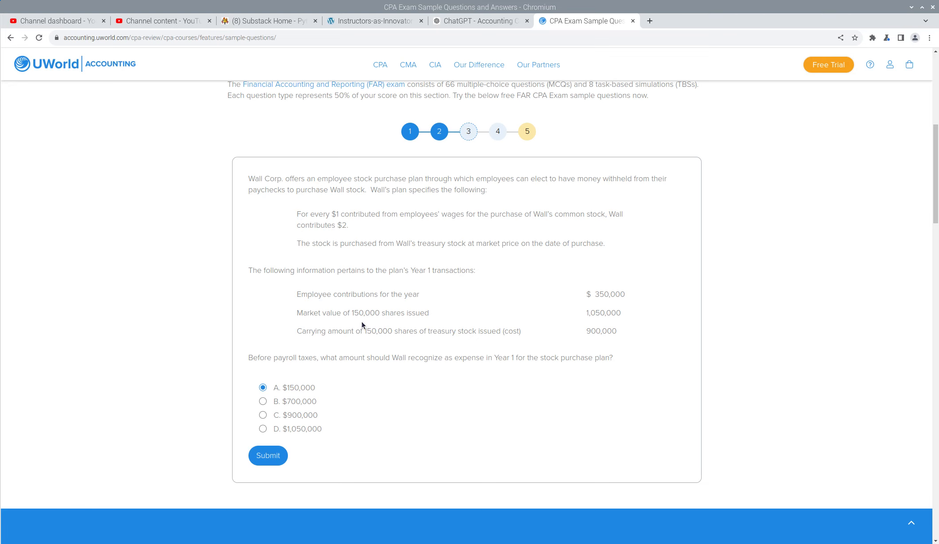
# Copy the Wall Corp. question and send it to the coach after "new topic - help me understand the concepts but don't give me the answer to this question."
pyautogui.moveTo(616, 360); pyautogui.dragTo(250, 177)
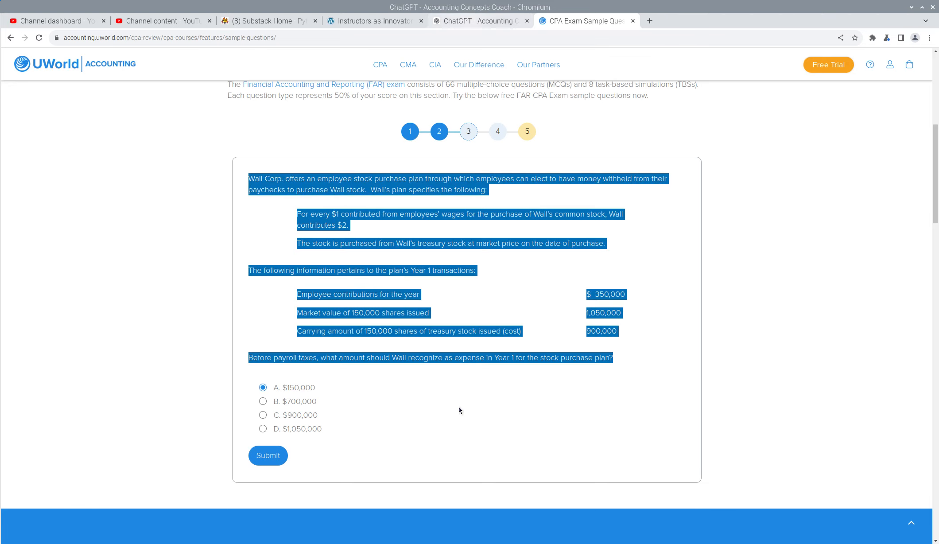
pyautogui.hotkey('ctrl', 'pageup')
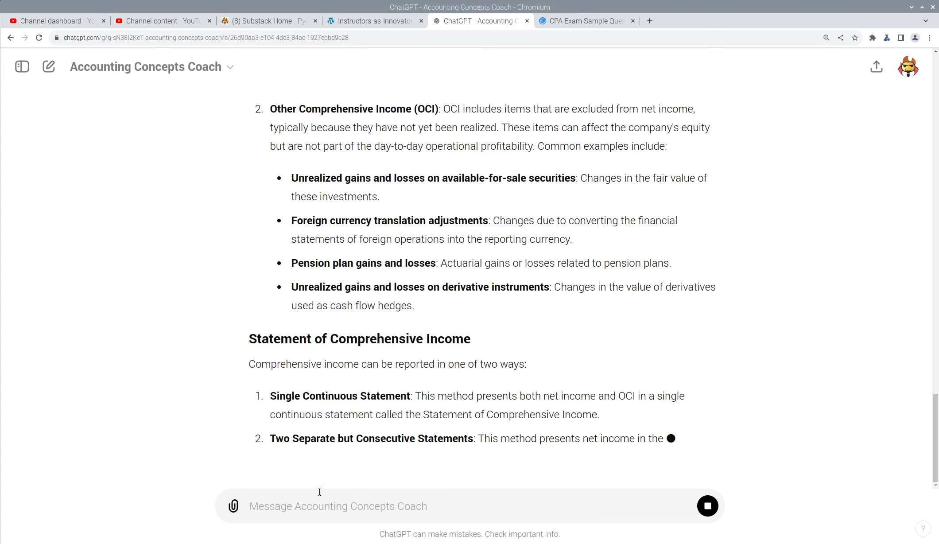
pyautogui.click(266, 507)
pyautogui.write('new topic')
pyautogui.click(282, 505)
pyautogui.click(329, 506)
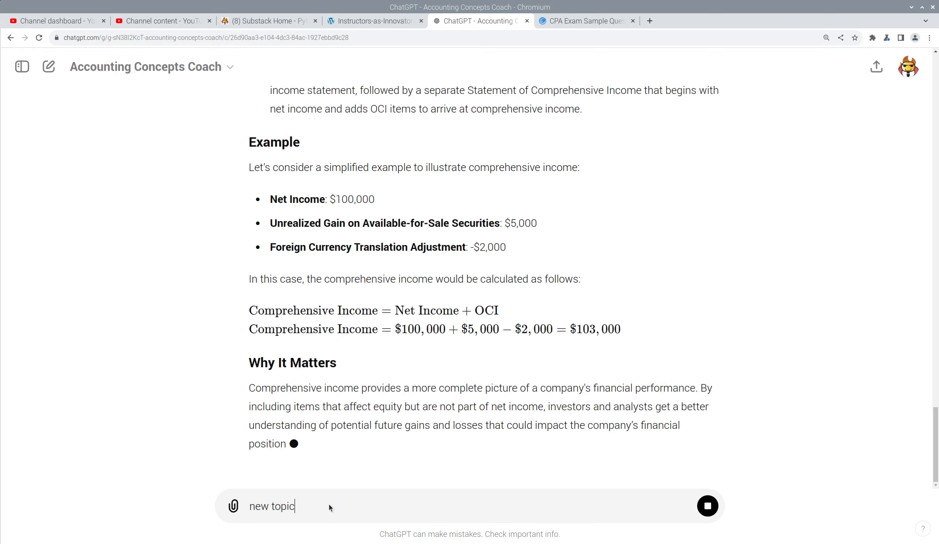
pyautogui.write('- help ')
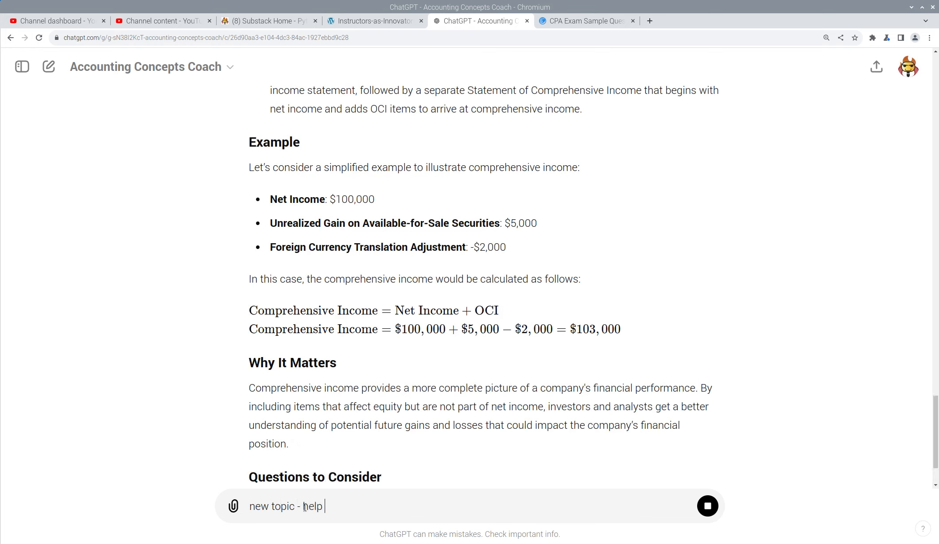
pyautogui.write('me understand the concepts but ')
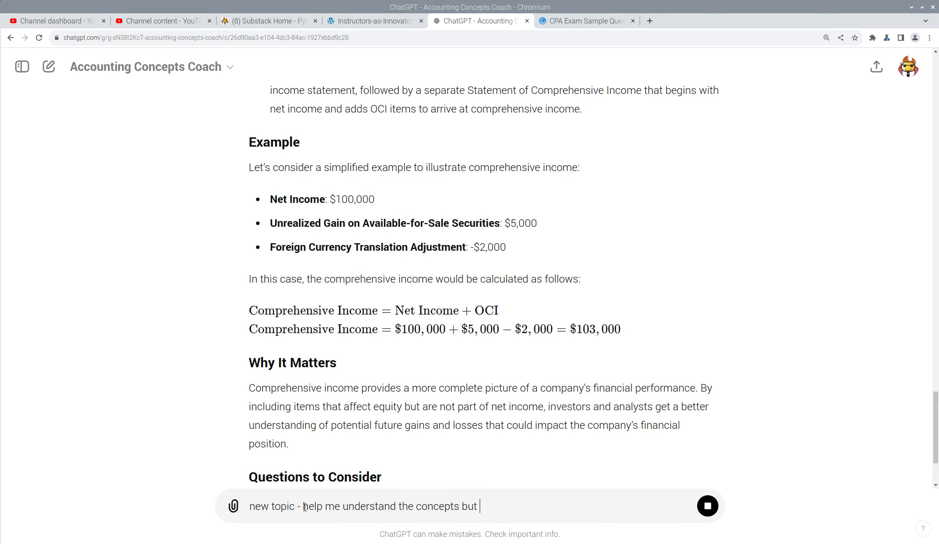
pyautogui.write("don't give me the answer to this question")
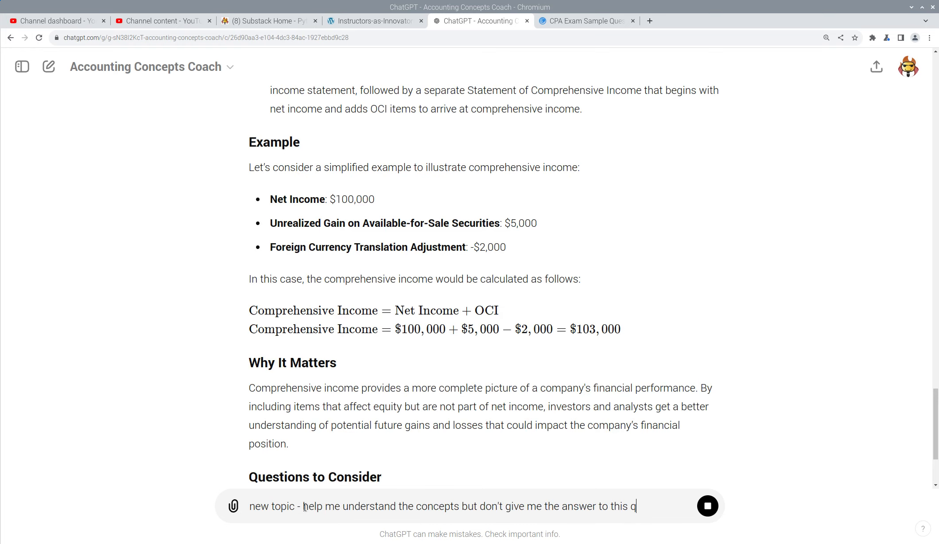
pyautogui.write('.')
pyautogui.hotkey('shift', 'Return')
pyautogui.hotkey('ctrl', 'v')
pyautogui.press('Return')
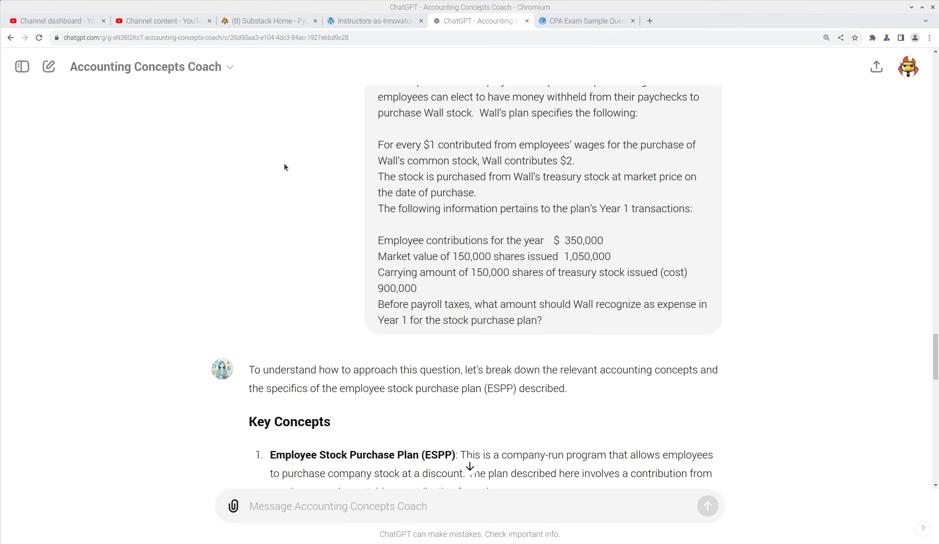
# Read the coach's Key Concepts on the employee stock purchase plan, focusing on employee contributions and employer matching contributions
pyautogui.scroll(-4, 198, 273)
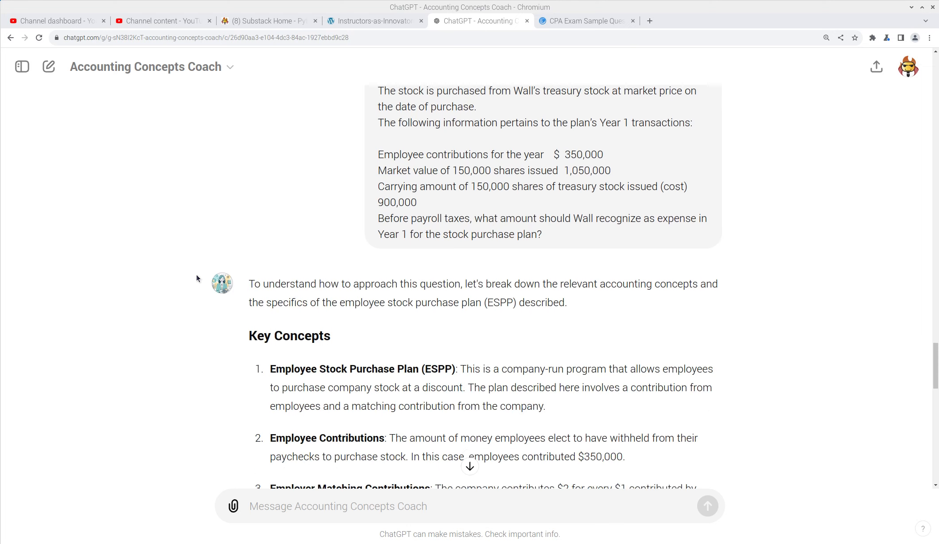
pyautogui.scroll(-3, 225, 273)
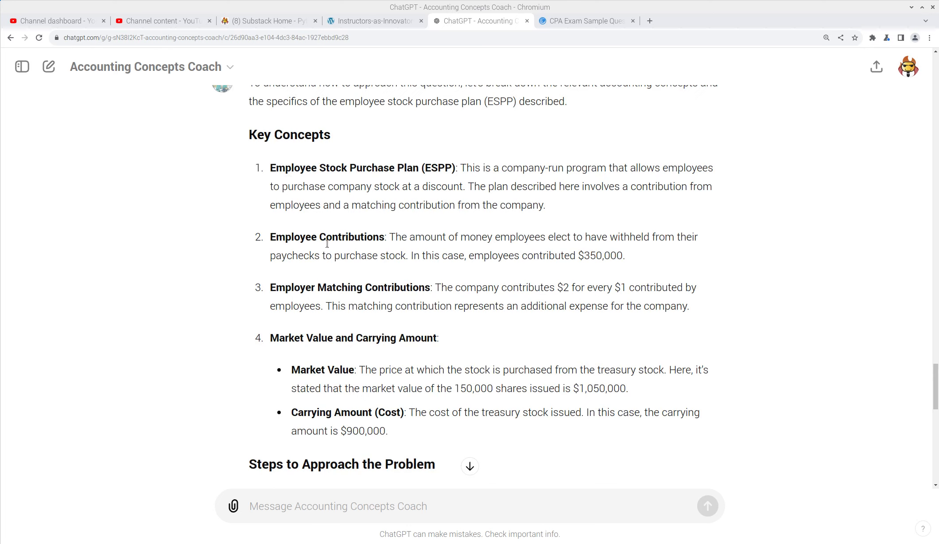
pyautogui.moveTo(584, 257); pyautogui.dragTo(616, 257)
pyautogui.click(582, 263)
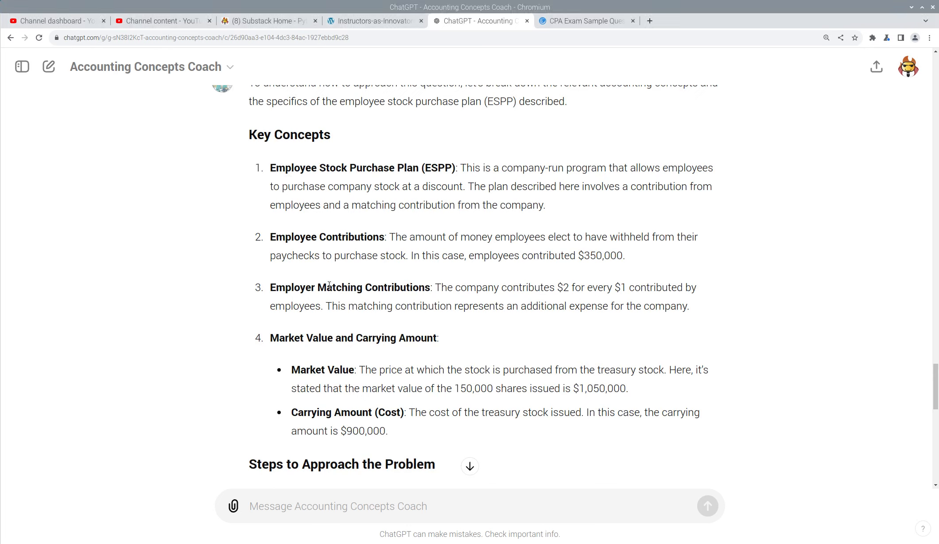
pyautogui.moveTo(270, 293); pyautogui.dragTo(458, 288)
pyautogui.click(557, 287)
pyautogui.moveTo(557, 287); pyautogui.dragTo(628, 288)
pyautogui.click(418, 301)
pyautogui.scroll(-3, 413, 303)
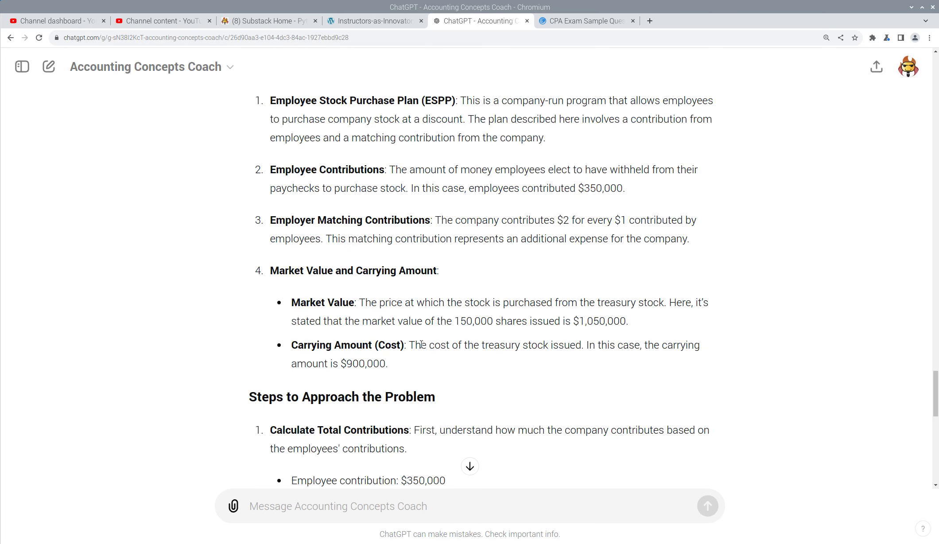
# Examine the coach's Steps to Approach the Problem, covering total contributions, the company match and the expense recognized by the company
pyautogui.scroll(-10, 303, 341)
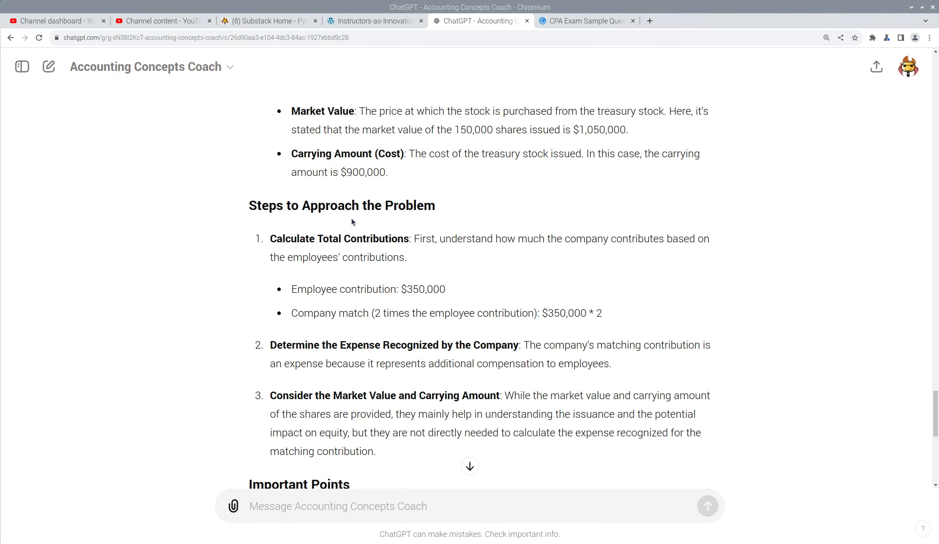
pyautogui.scroll(-2, 352, 224)
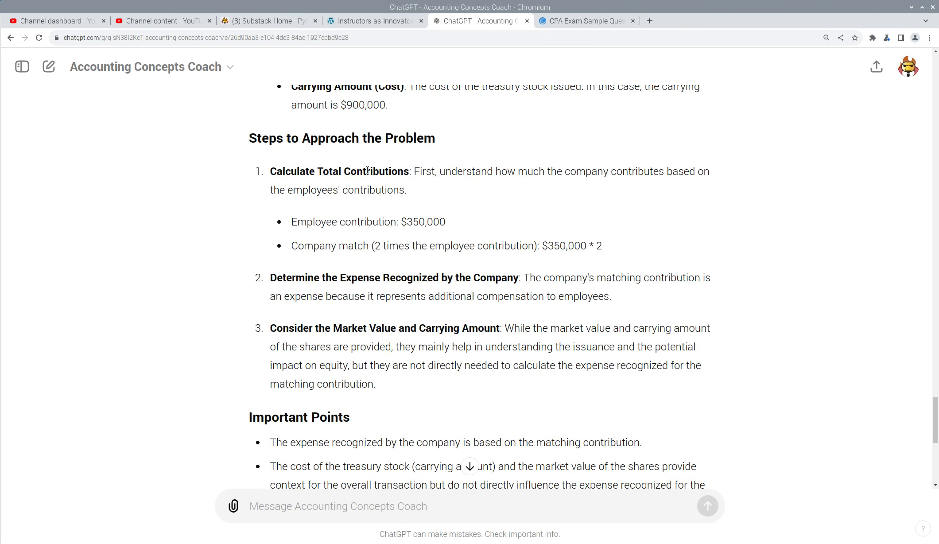
pyautogui.moveTo(296, 223); pyautogui.dragTo(382, 222)
pyautogui.click(312, 248)
pyautogui.moveTo(305, 247); pyautogui.dragTo(436, 247)
pyautogui.click(526, 245)
pyautogui.moveTo(276, 277); pyautogui.dragTo(502, 279)
pyautogui.click(589, 292)
pyautogui.scroll(-3, 388, 326)
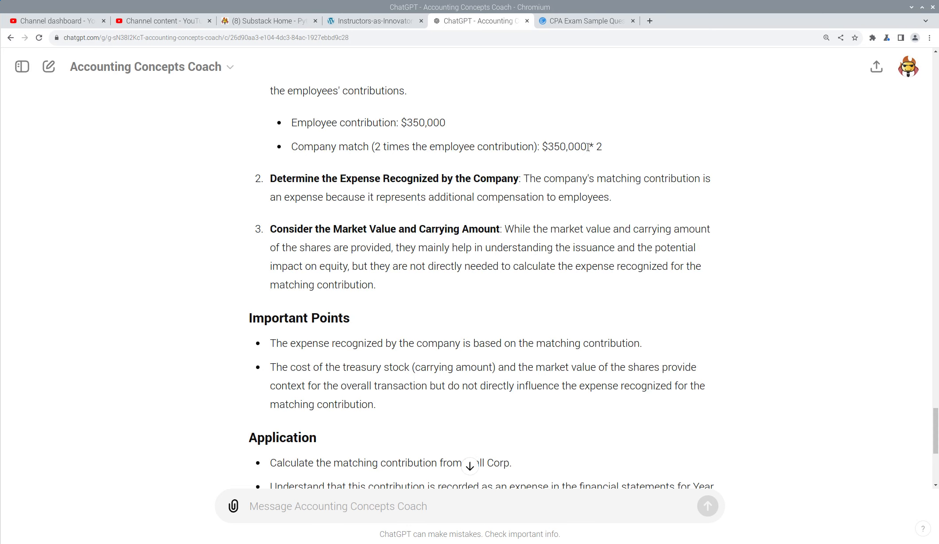
# Recheck Wall's contribution per $1 in the sent question, and ask the coach "so is the answer $700k?"
pyautogui.scroll(14, 562, 149)
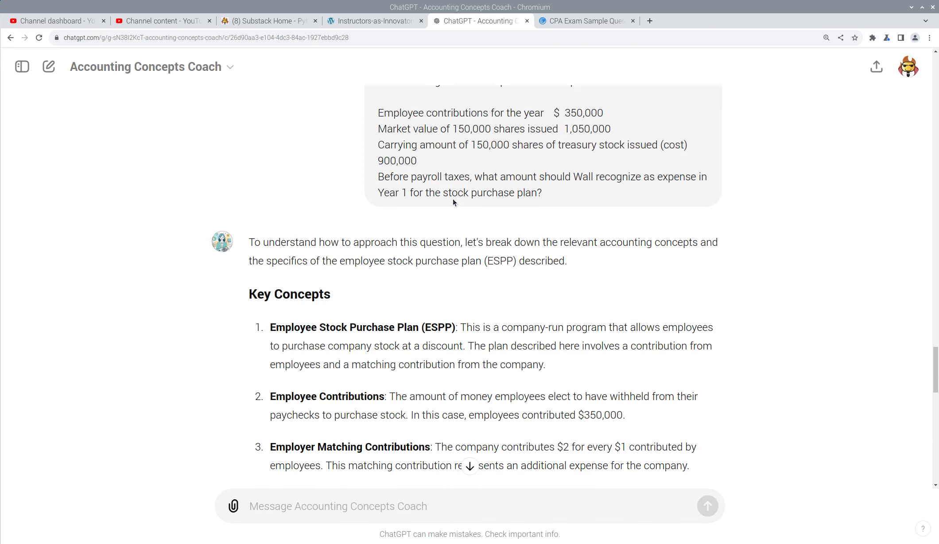
pyautogui.scroll(5, 549, 237)
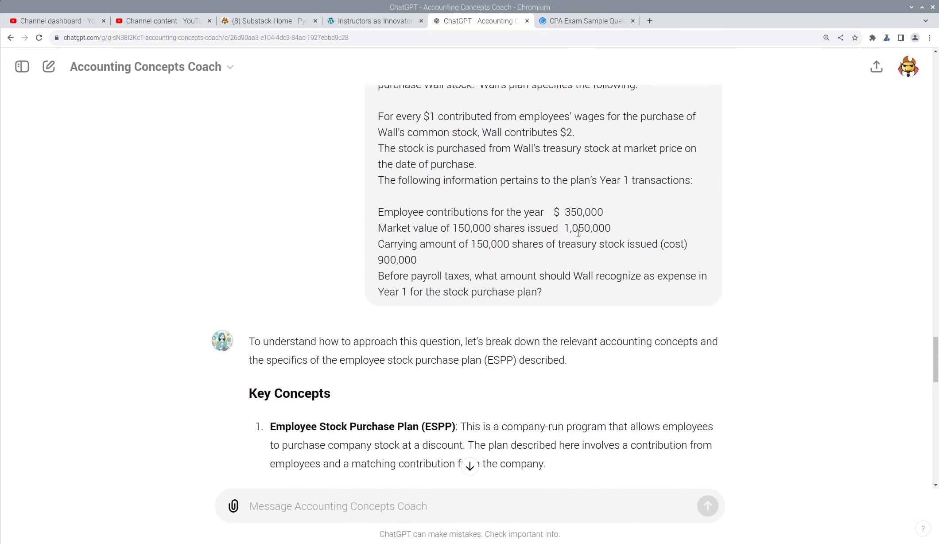
pyautogui.moveTo(579, 235); pyautogui.dragTo(472, 238)
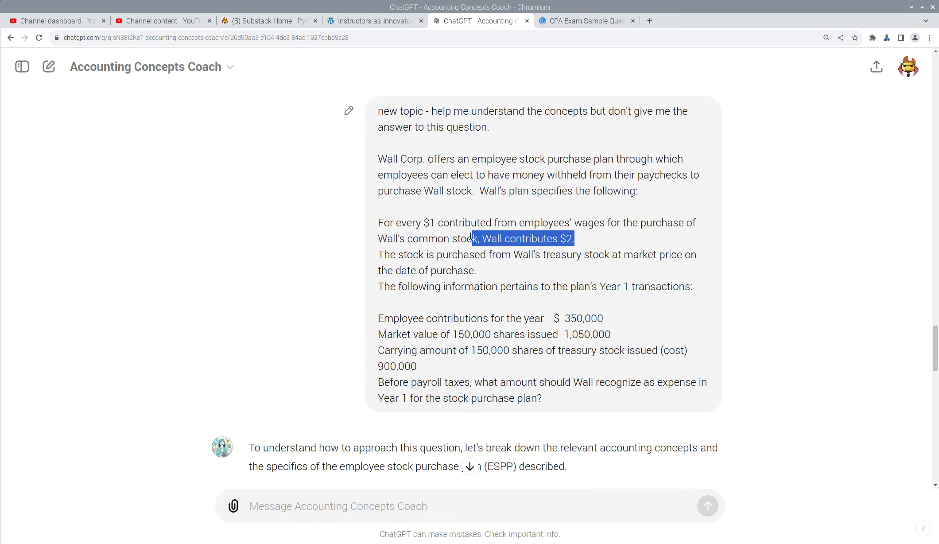
pyautogui.click(423, 221)
pyautogui.scroll(-20, 491, 306)
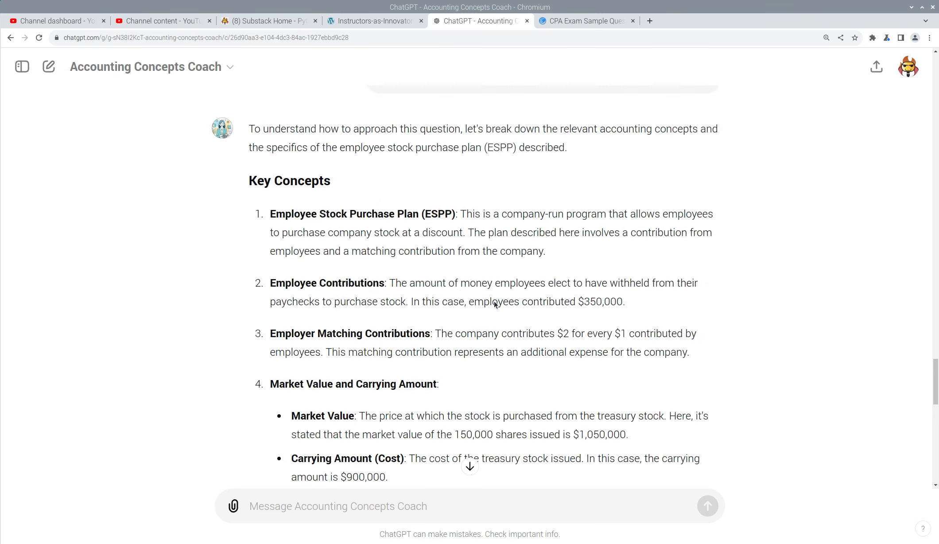
pyautogui.click(308, 495)
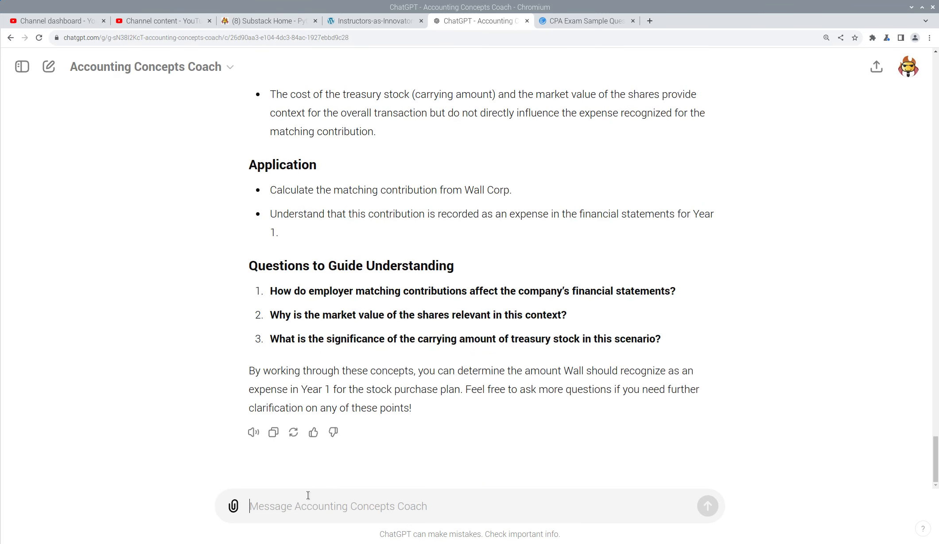
pyautogui.write('so is the ')
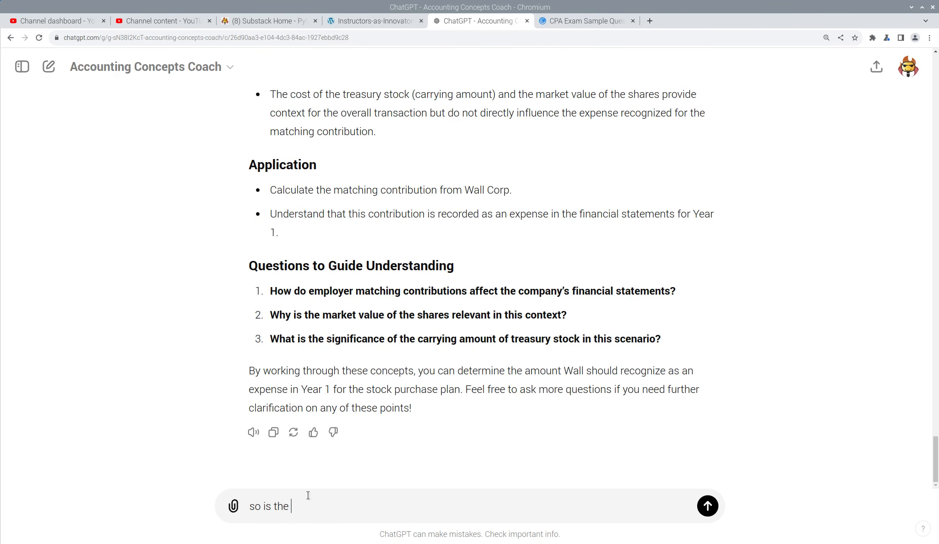
pyautogui.write('answer $700k?')
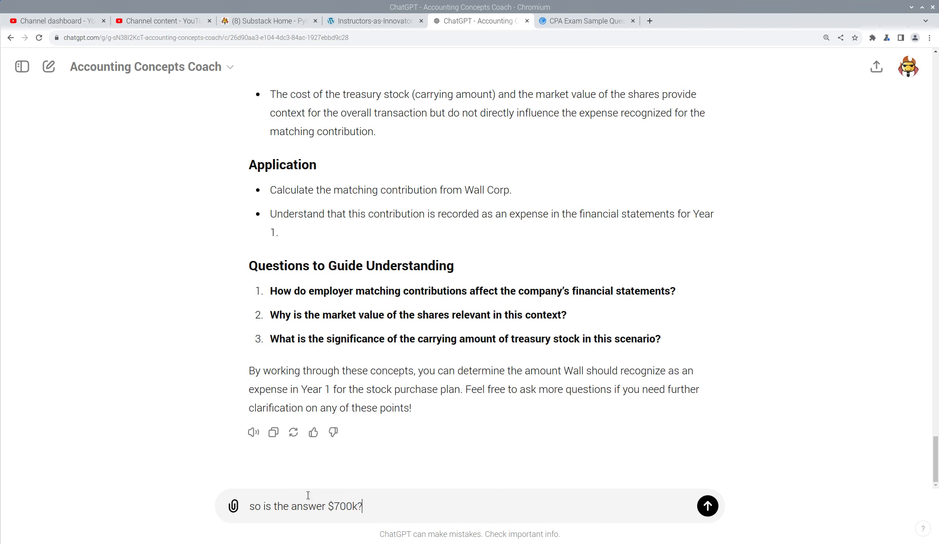
pyautogui.press('Return')
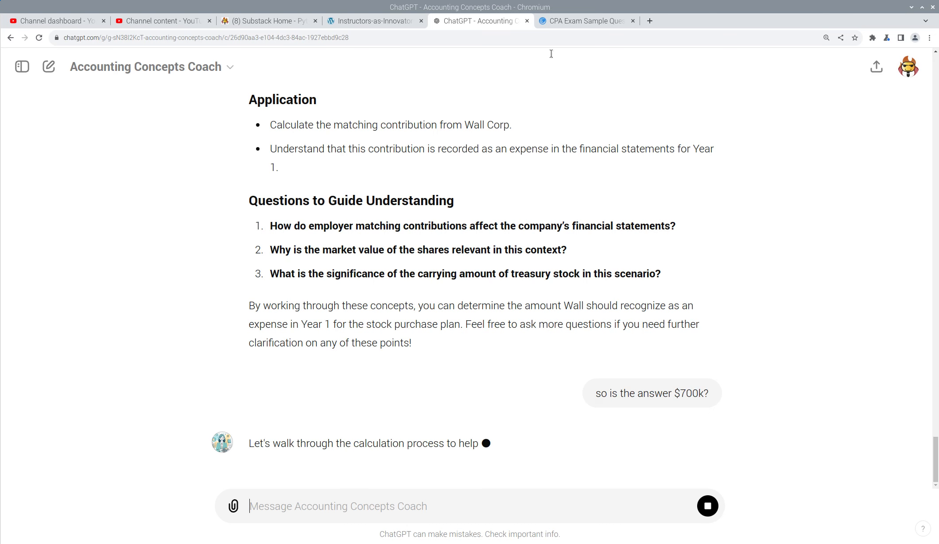
# Submit "B. $700,000" as the answer to UWorld's third FAR sample question and review its explanation
pyautogui.click(574, 20)
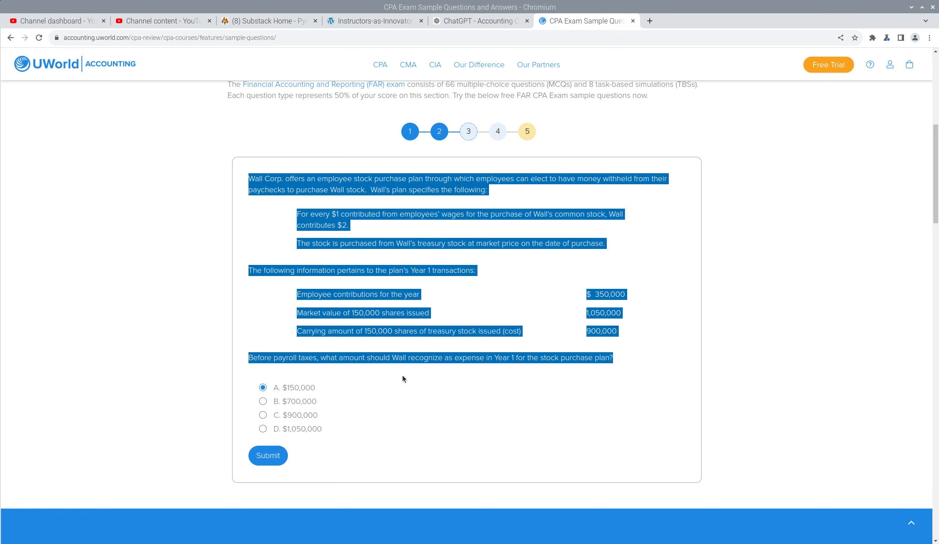
pyautogui.click(302, 378)
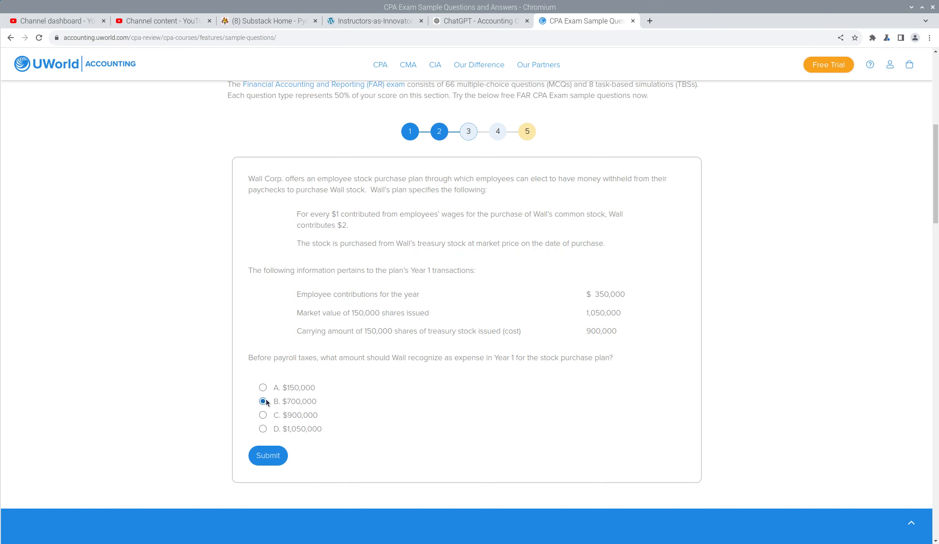
pyautogui.click(268, 456)
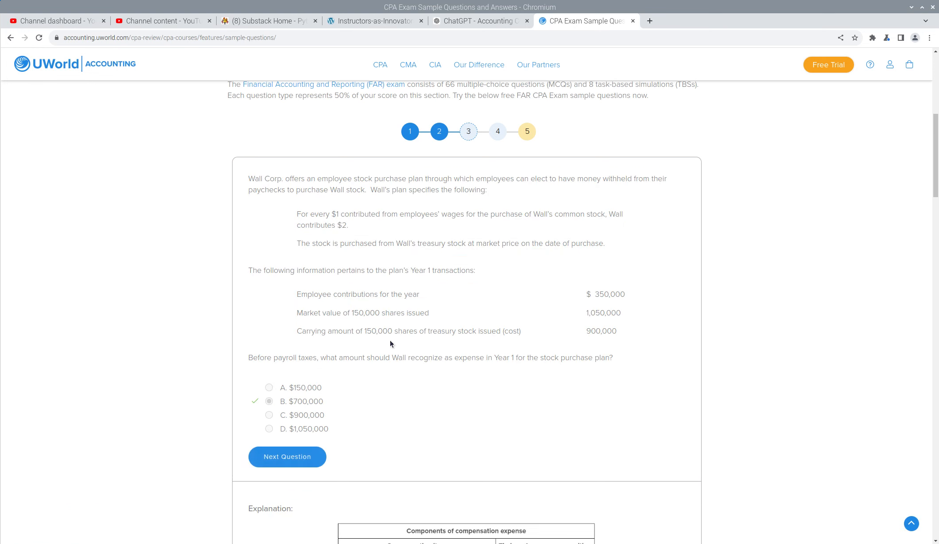
pyautogui.scroll(-5, 391, 343)
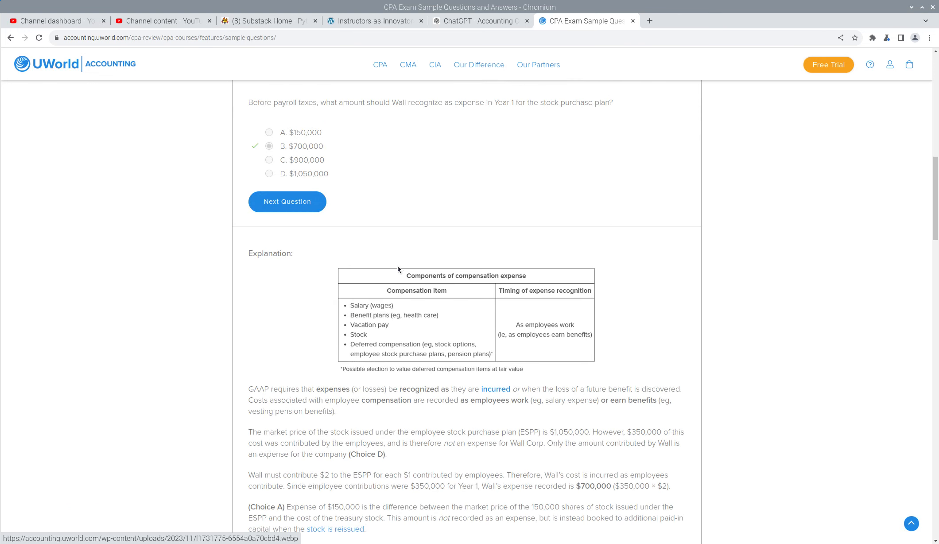
# Compare UWorld's explanation and question data for the stock purchase plan with the coach's step-by-step breakdown
pyautogui.scroll(-1, 294, 394)
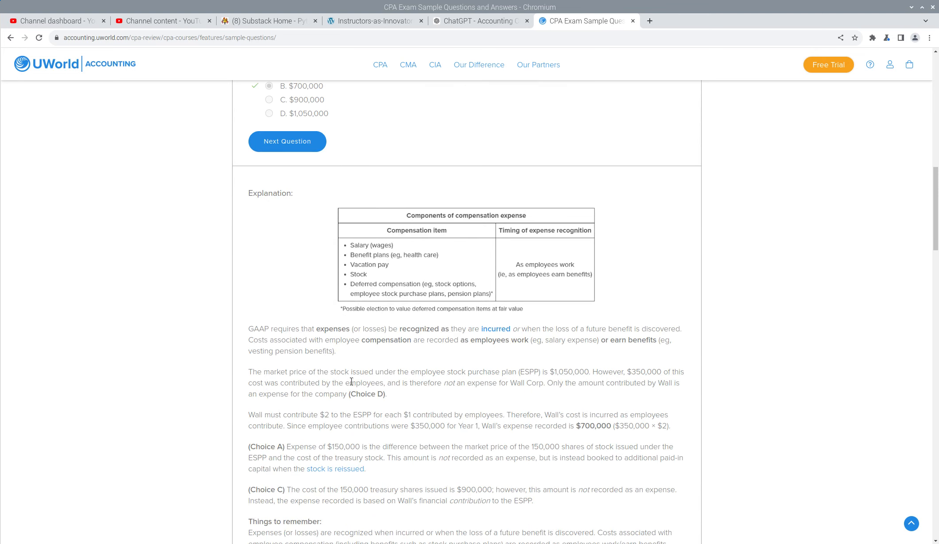
pyautogui.click(483, 21)
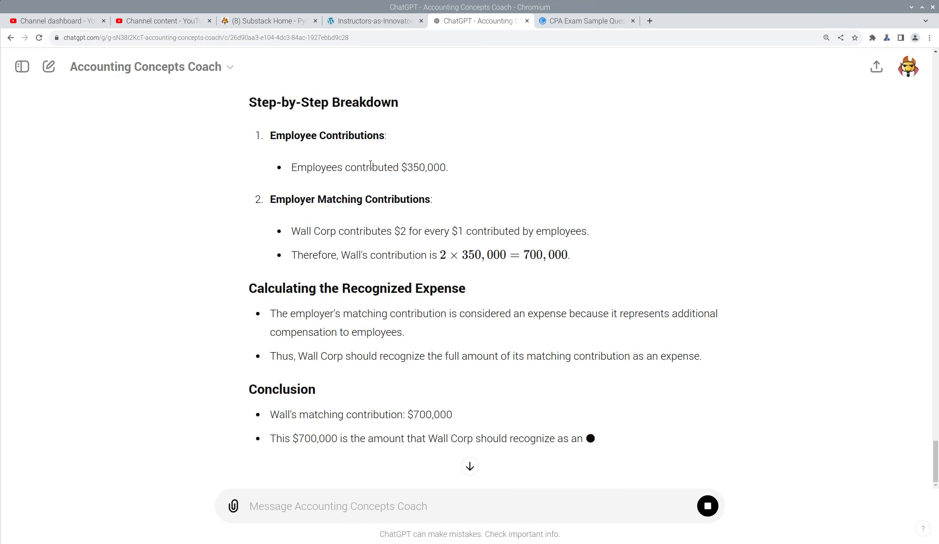
pyautogui.click(576, 21)
pyautogui.scroll(8, 511, 341)
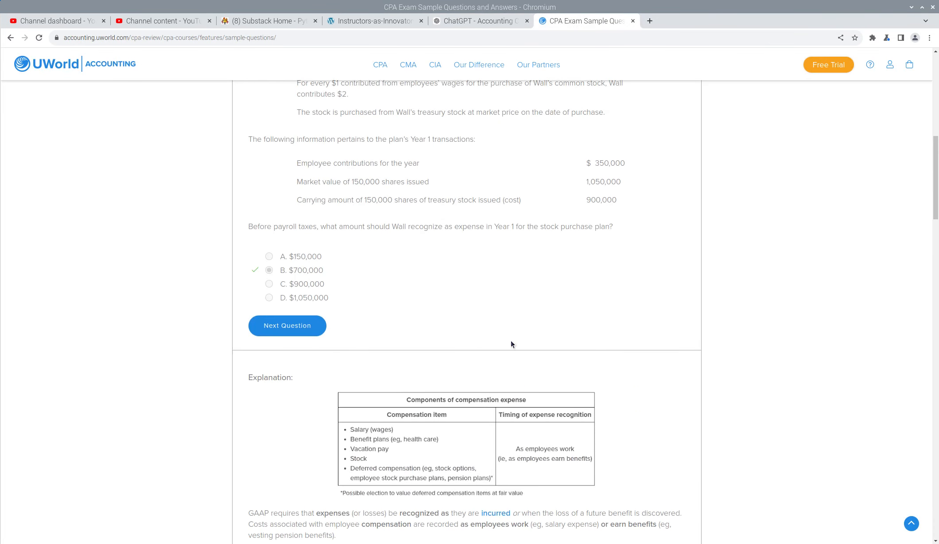
pyautogui.scroll(-2, 526, 344)
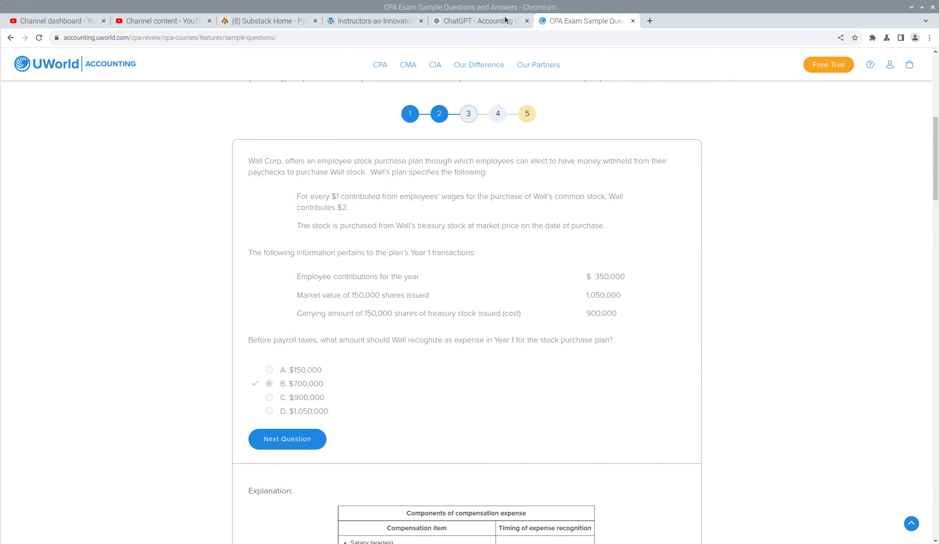
# Ask the coach how market value plays in and what it impacts on the financials when stock is purchased in this example
pyautogui.click(477, 21)
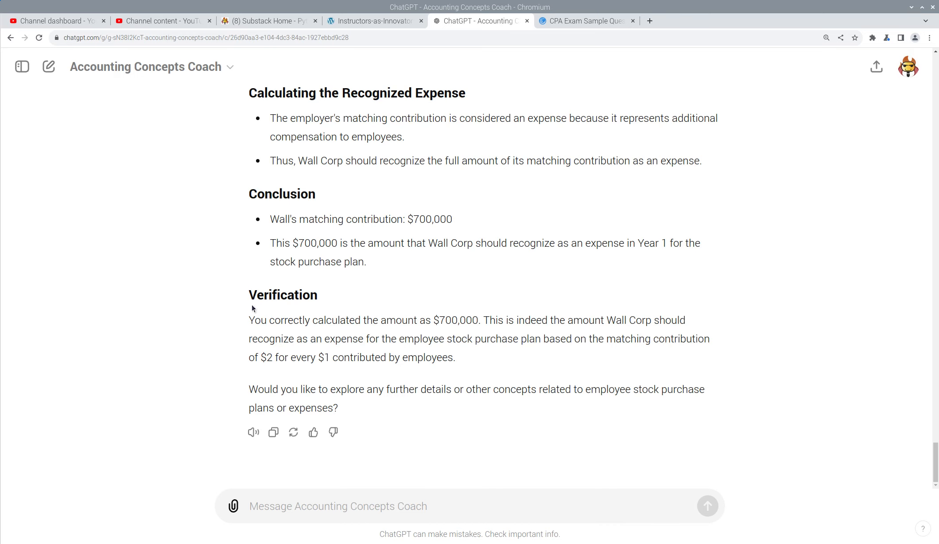
pyautogui.write('i g')
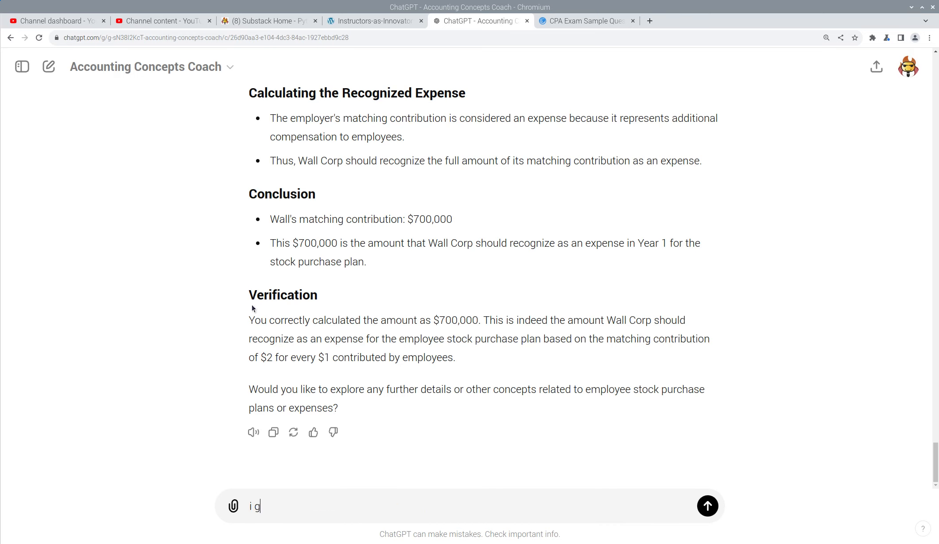
pyautogui.write("et it but i'm confused, ho")
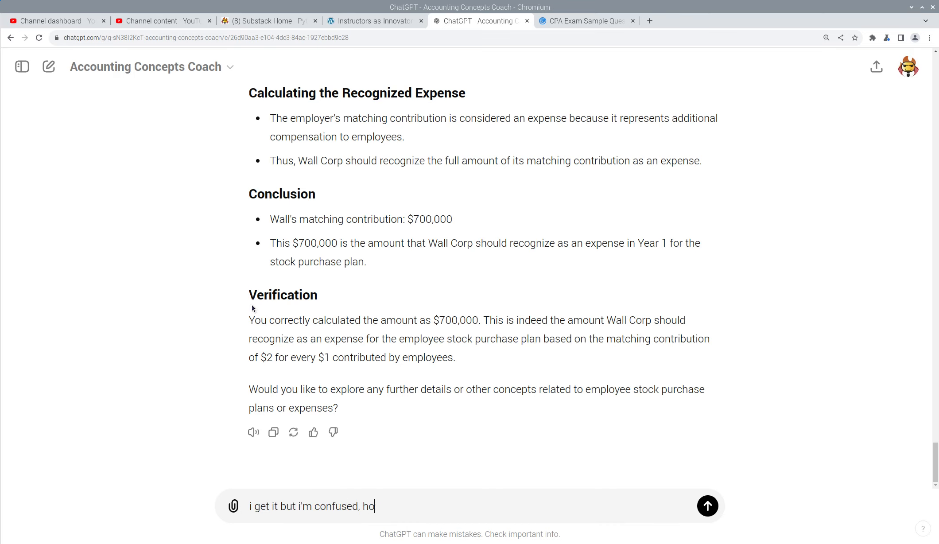
pyautogui.write('w does market value p')
pyautogui.press('BackSpace')
pyautogui.write('value play in? ')
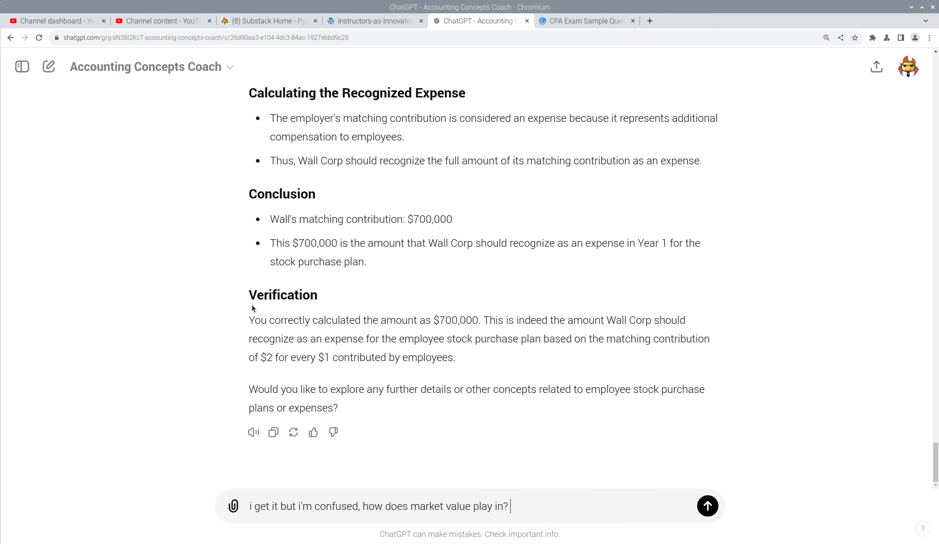
pyautogui.write('what does that impact on the f')
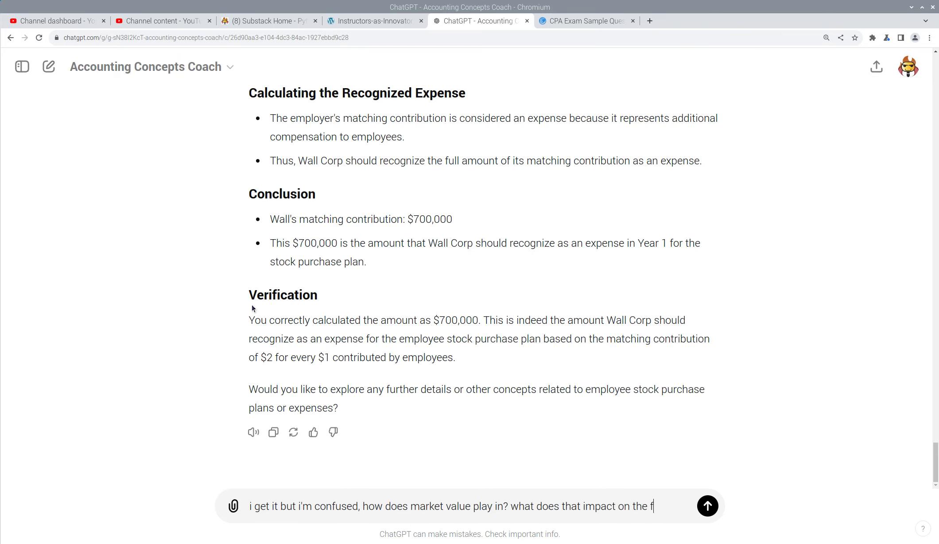
pyautogui.write('inancial swhen ')
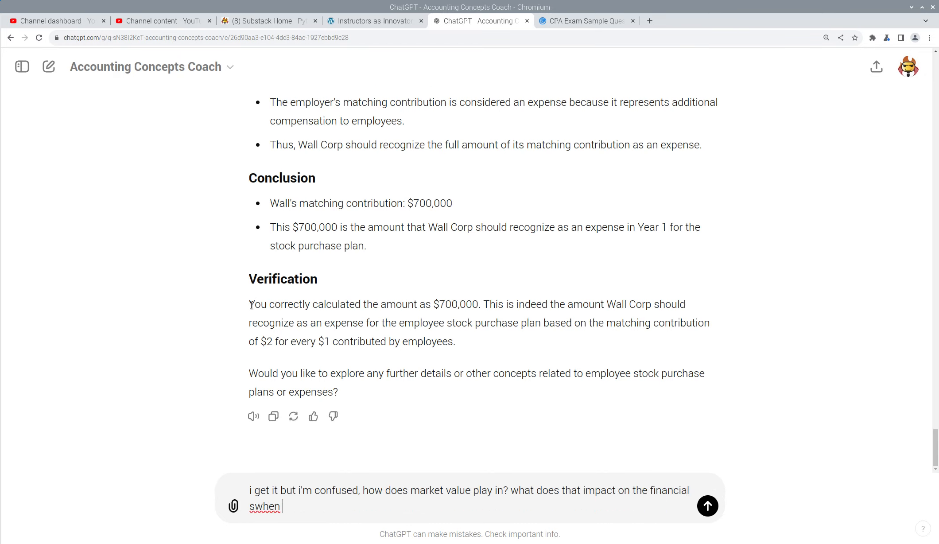
pyautogui.write('stock is purchsed in this example?')
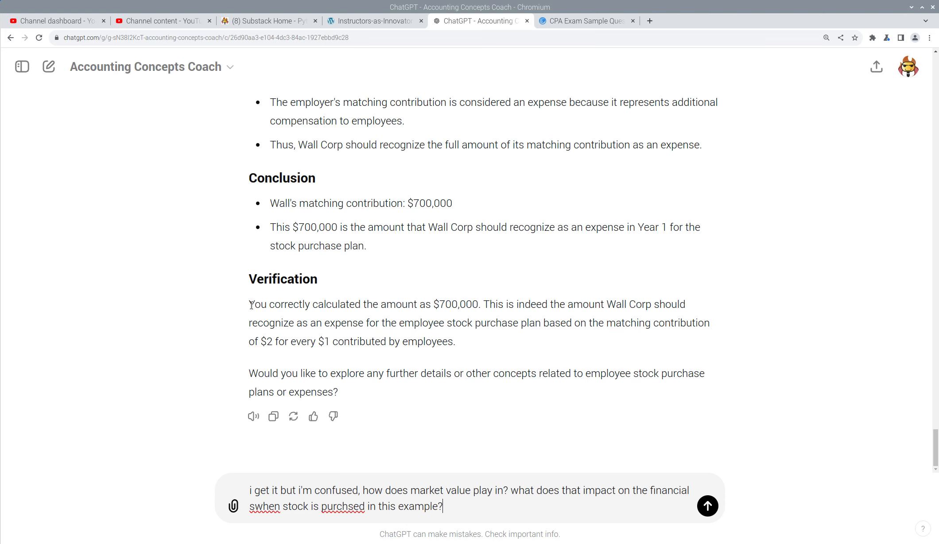
pyautogui.press('Return')
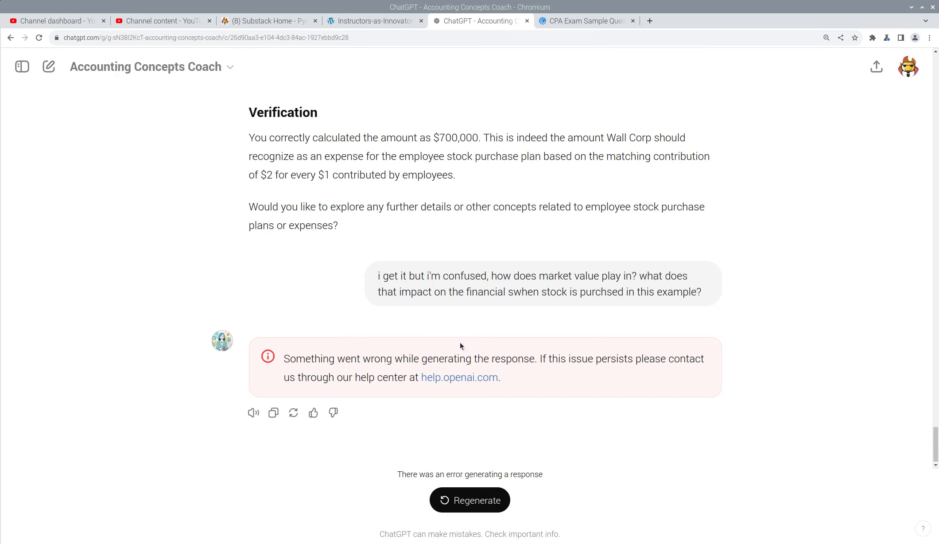
# Regenerate the coach's response to the market value question and read its section on market value and treasury stock carrying amount
pyautogui.moveTo(703, 293); pyautogui.dragTo(377, 276)
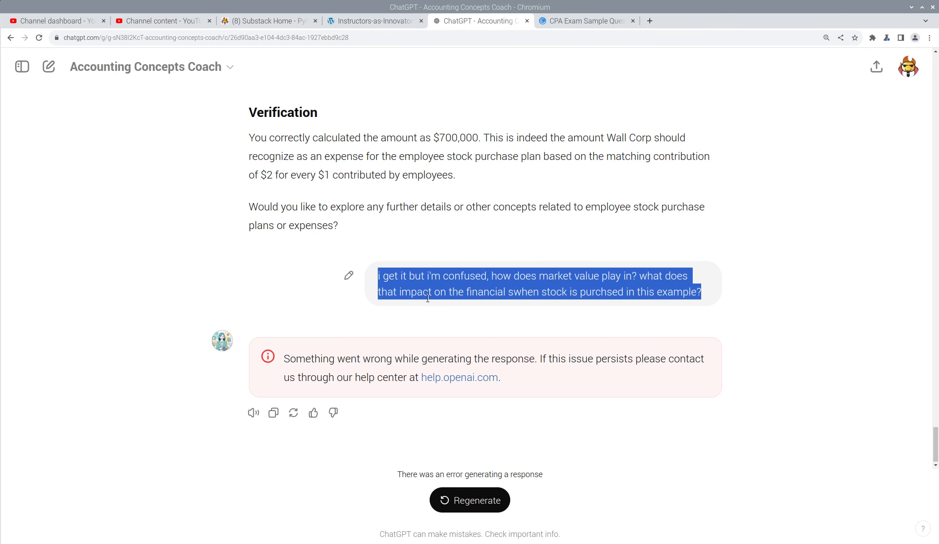
pyautogui.click(459, 503)
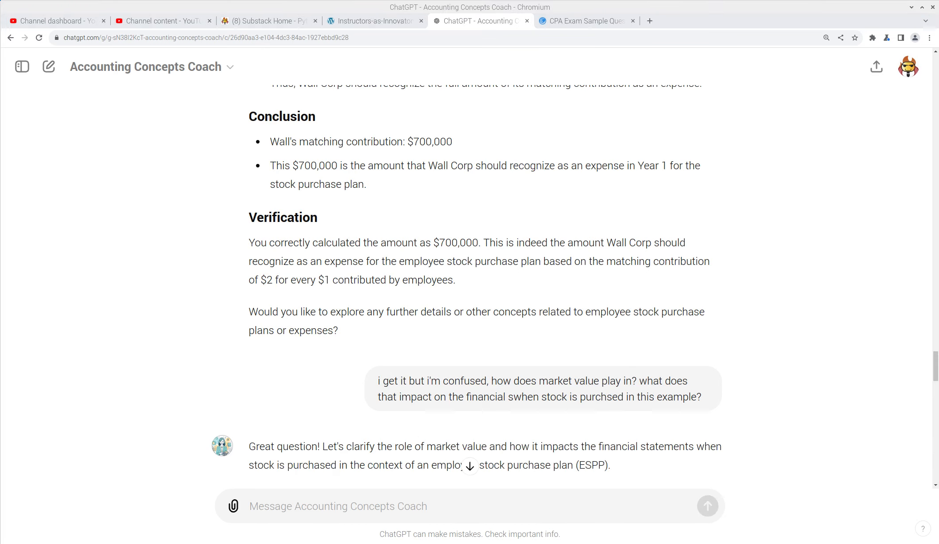
pyautogui.scroll(-1, 176, 263)
pyautogui.scroll(-1, 176, 265)
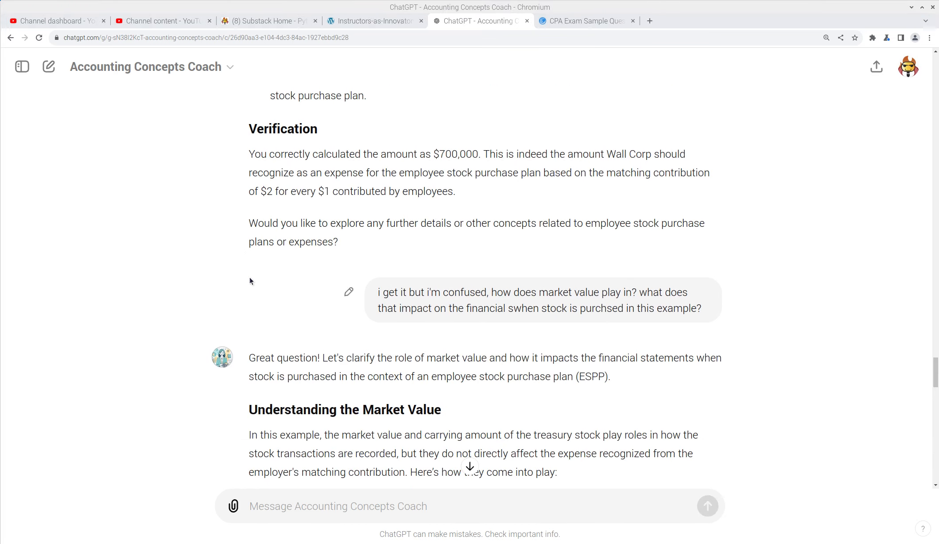
pyautogui.scroll(-1, 250, 278)
pyautogui.scroll(-2, 288, 374)
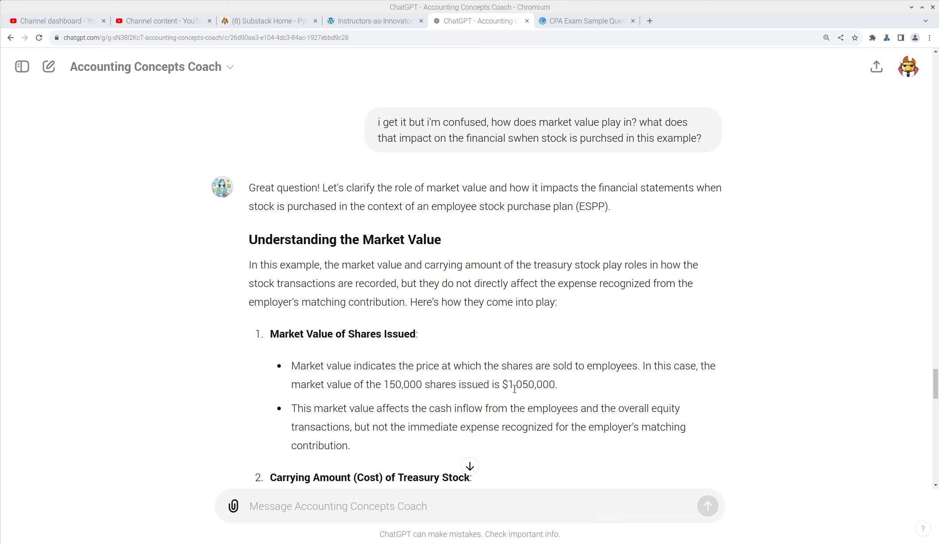
pyautogui.scroll(-6, 477, 385)
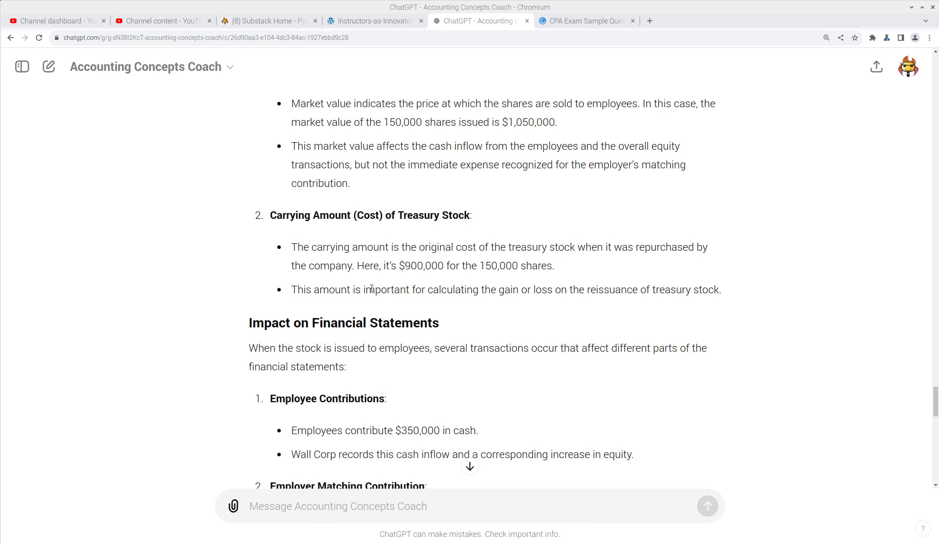
# Examine the coach's Impact on Financial Statements section, covering employee contributions, the employer match and the issuance of stock from treasury
pyautogui.scroll(-3, 379, 291)
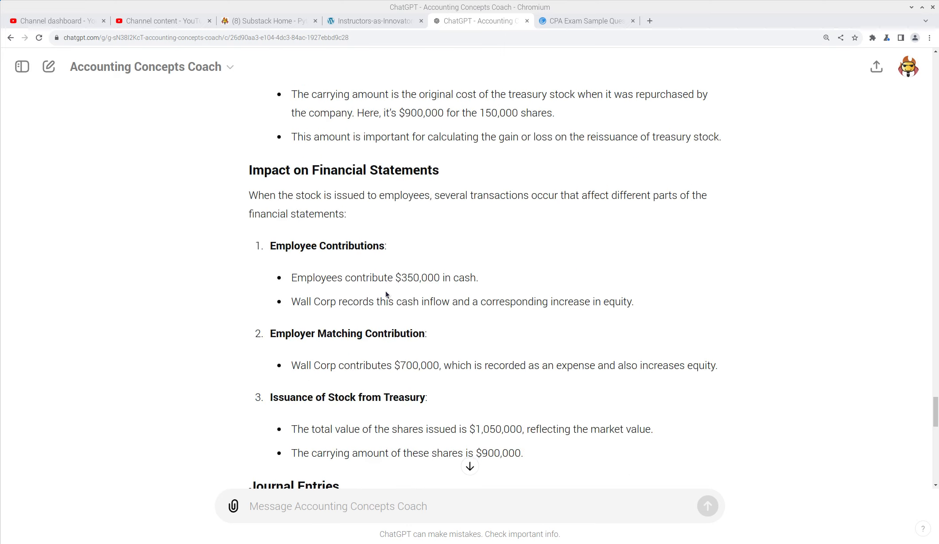
pyautogui.scroll(-1, 385, 295)
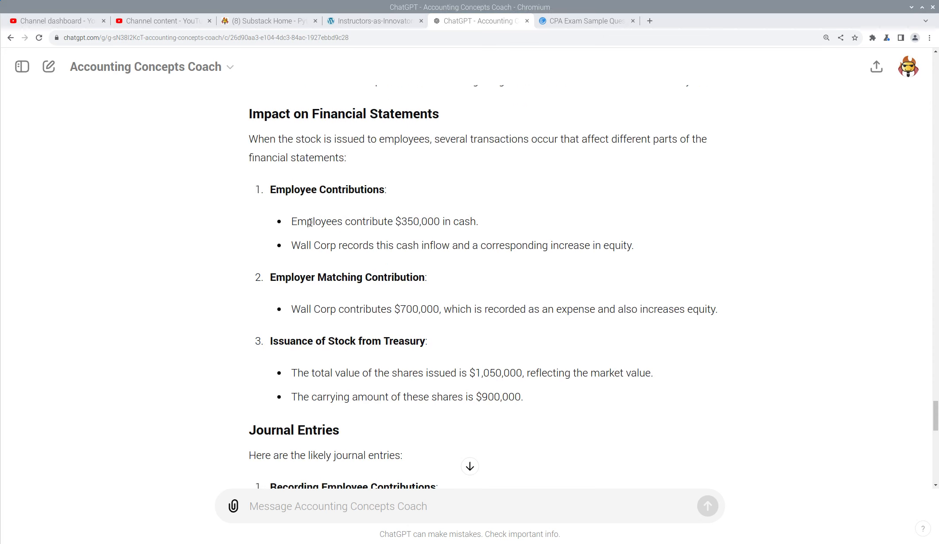
pyautogui.moveTo(311, 223); pyautogui.dragTo(513, 211)
pyautogui.click(501, 219)
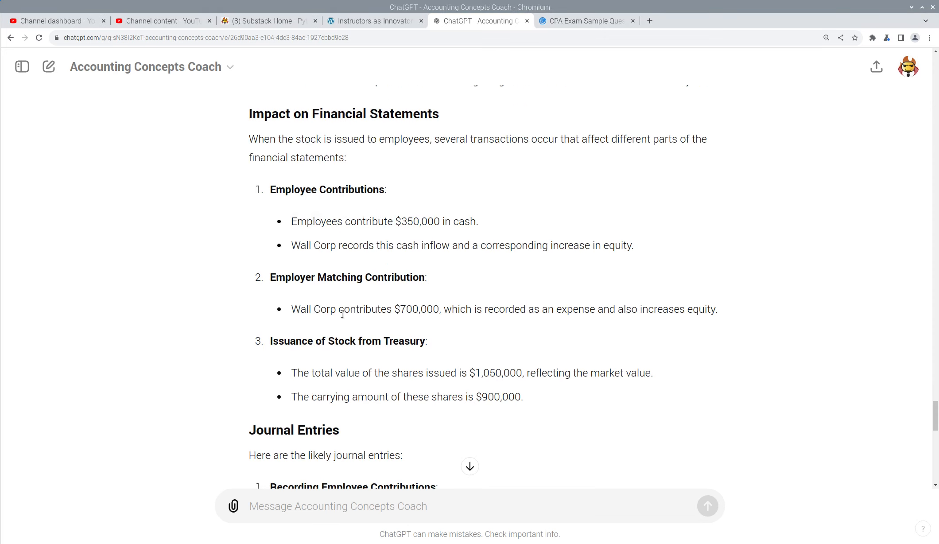
pyautogui.moveTo(342, 314); pyautogui.dragTo(428, 314)
pyautogui.click(426, 315)
pyautogui.scroll(-2, 416, 340)
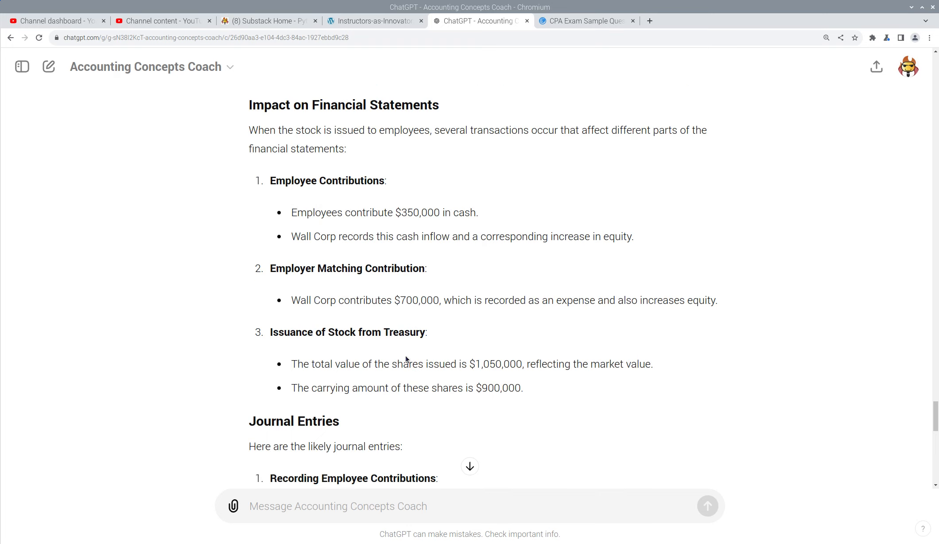
pyautogui.moveTo(318, 324); pyautogui.dragTo(654, 324)
pyautogui.click(335, 307)
pyautogui.click(378, 360)
pyautogui.moveTo(294, 350); pyautogui.dragTo(522, 348)
pyautogui.click(483, 347)
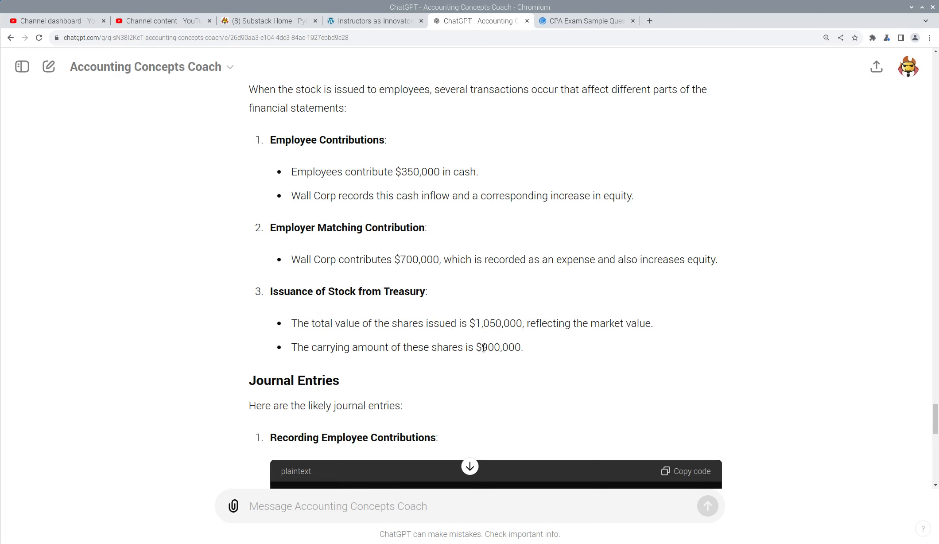
# Read the coach's likely journal entries for employee contributions, the employer matching contribution and the reissuance of treasury stock
pyautogui.scroll(-6, 483, 348)
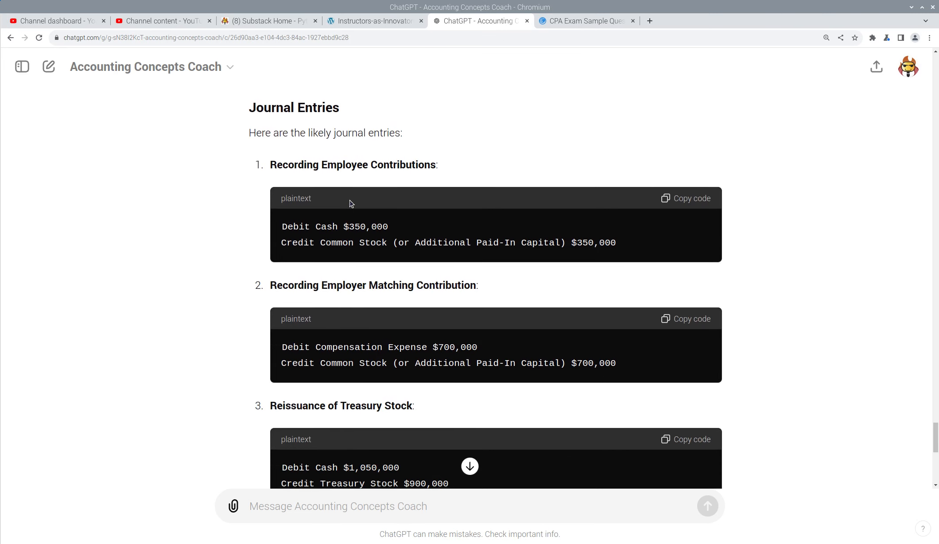
pyautogui.scroll(-1, 350, 203)
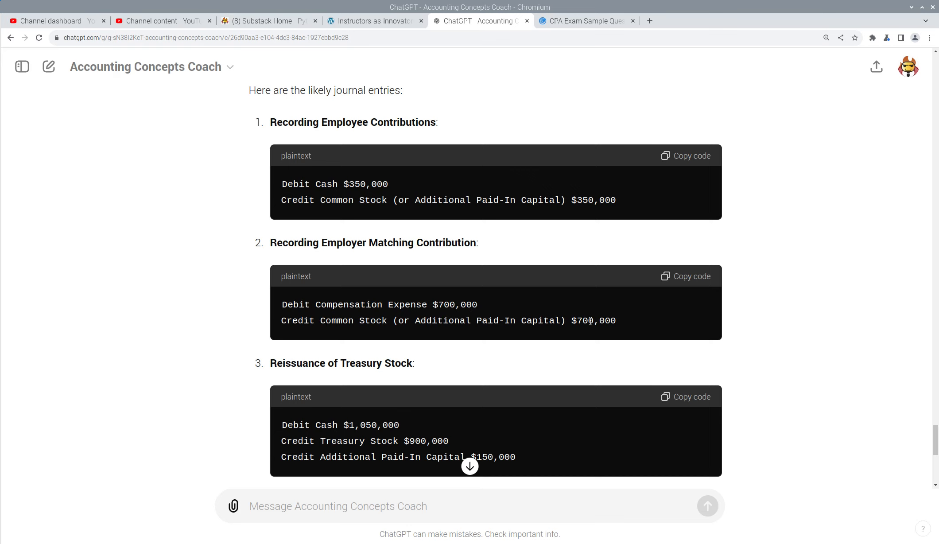
pyautogui.scroll(-3, 503, 346)
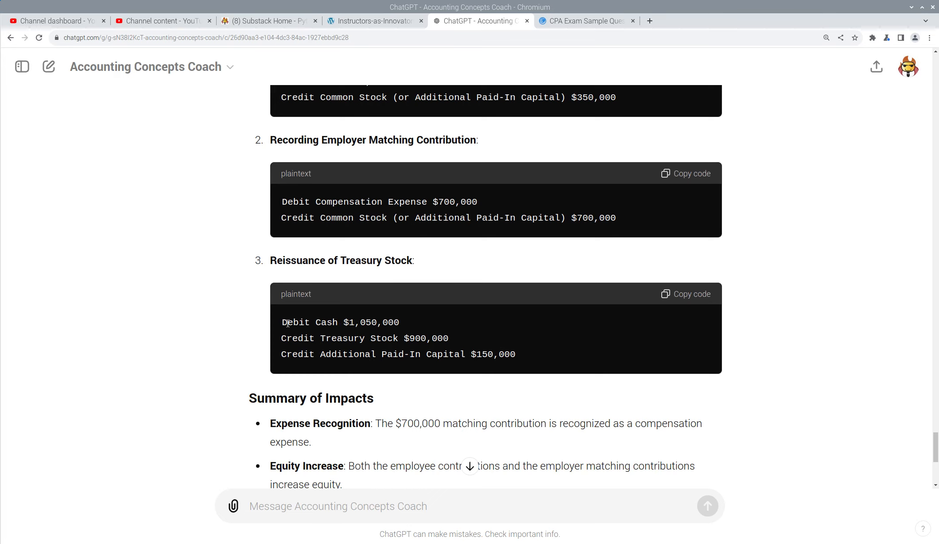
pyautogui.moveTo(286, 325); pyautogui.dragTo(362, 319)
pyautogui.click(372, 322)
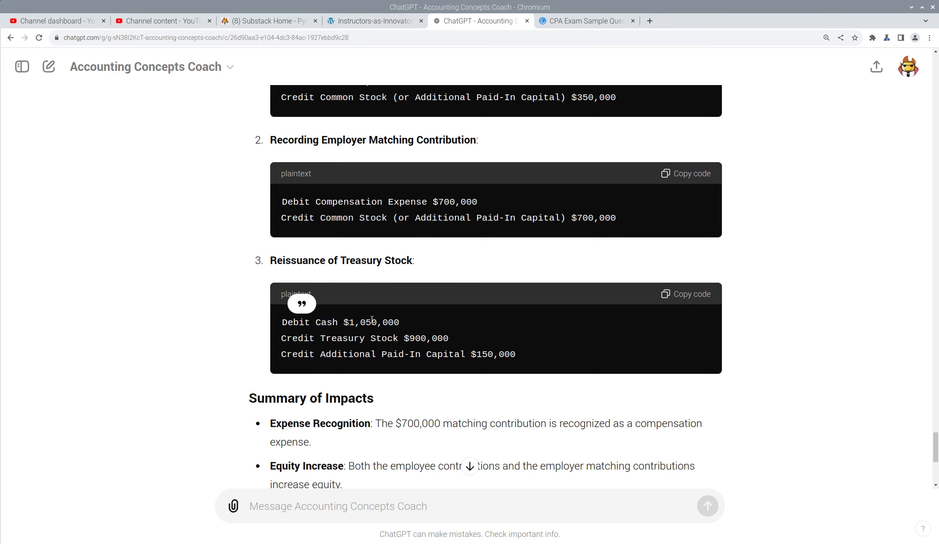
pyautogui.scroll(2, 532, 278)
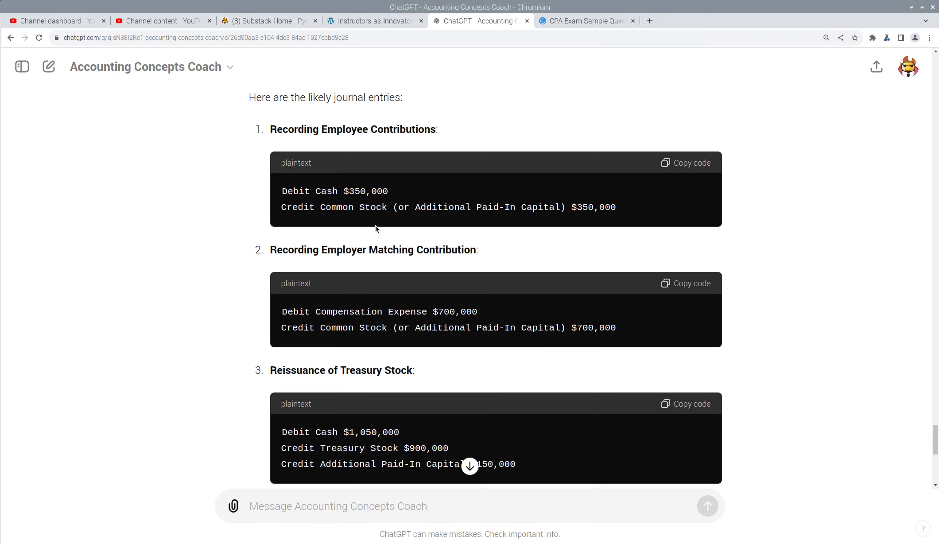
pyautogui.moveTo(282, 312); pyautogui.dragTo(466, 313)
pyautogui.click(349, 428)
pyautogui.scroll(-2, 337, 377)
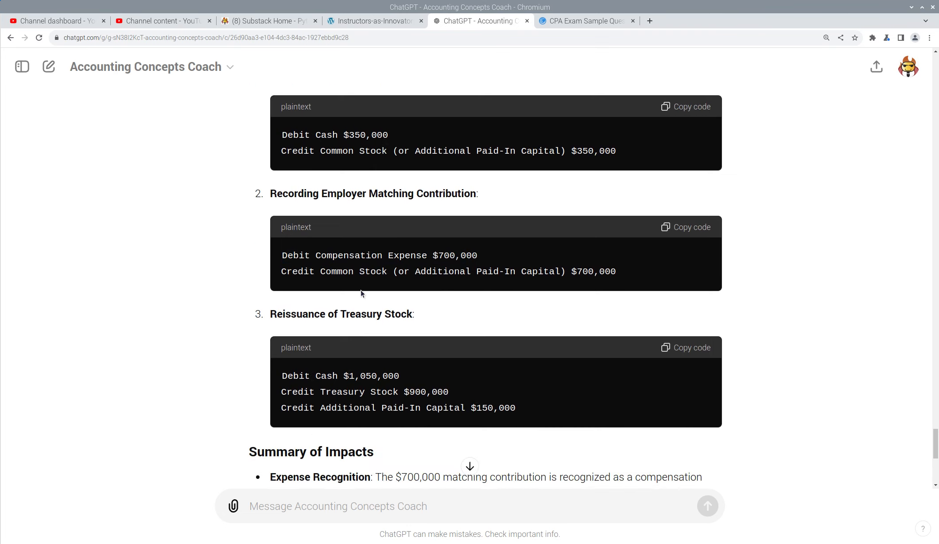
pyautogui.scroll(2, 366, 208)
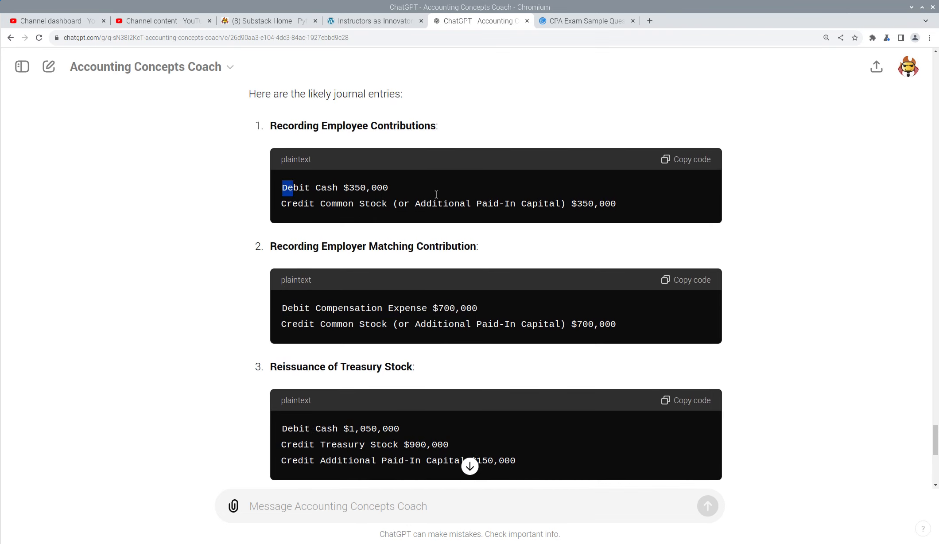
# Trace the employee contributions entry and each line of the treasury stock reissuance entry: Cash, Treasury Stock and Additional Paid-In Capital
pyautogui.moveTo(282, 194); pyautogui.dragTo(623, 207)
pyautogui.click(296, 192)
pyautogui.moveTo(283, 189); pyautogui.dragTo(617, 217)
pyautogui.click(323, 438)
pyautogui.moveTo(283, 432); pyautogui.dragTo(463, 461)
pyautogui.click(340, 442)
pyautogui.scroll(-1, 346, 382)
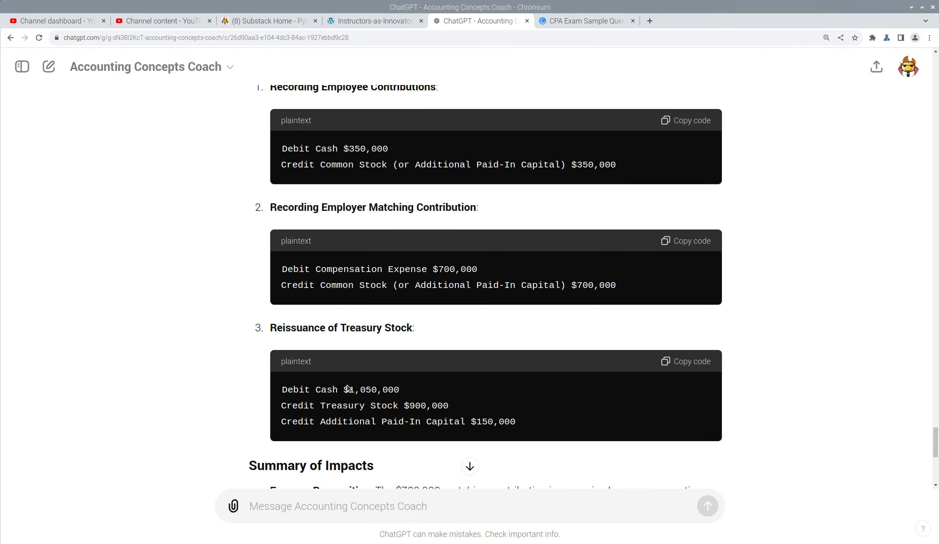
pyautogui.moveTo(347, 386); pyautogui.dragTo(404, 396)
pyautogui.click(379, 404)
pyautogui.moveTo(286, 405); pyautogui.dragTo(474, 412)
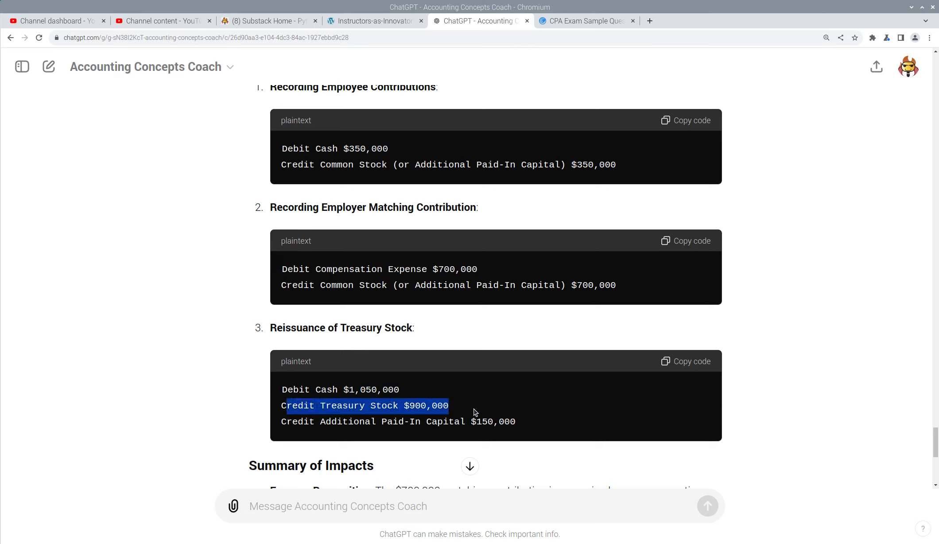
pyautogui.click(301, 427)
pyautogui.moveTo(283, 423); pyautogui.dragTo(526, 422)
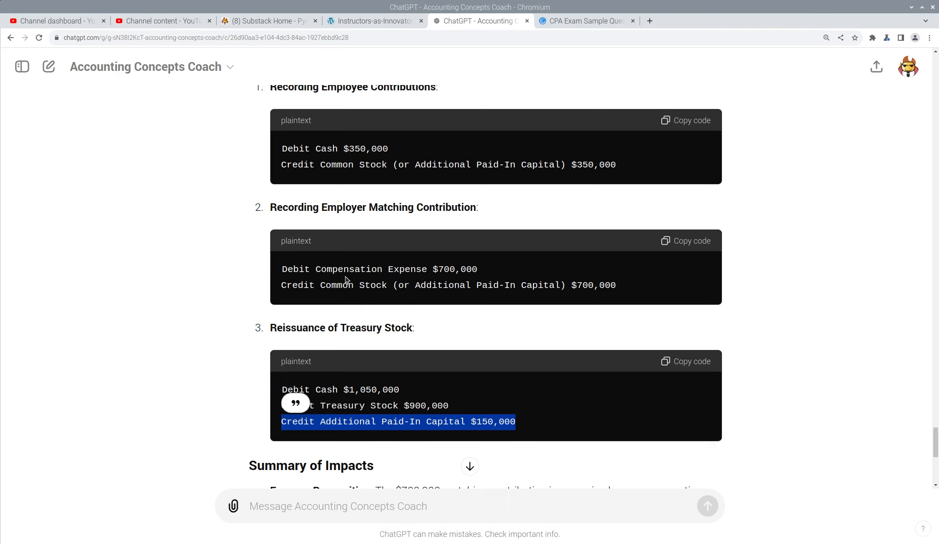
# Review the coach's Summary of Impacts and Conclusion, rechecking them against the journal entries above
pyautogui.scroll(-3, 370, 305)
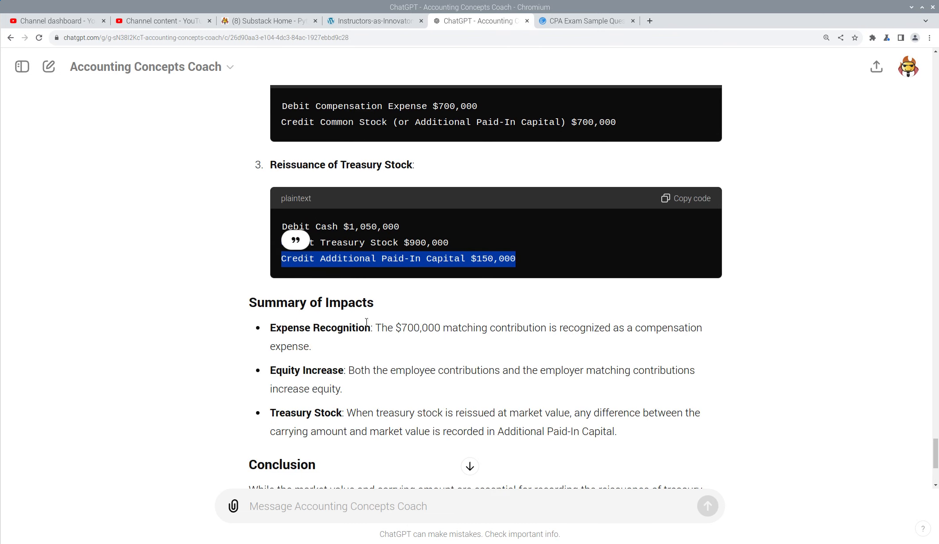
pyautogui.scroll(-4, 382, 292)
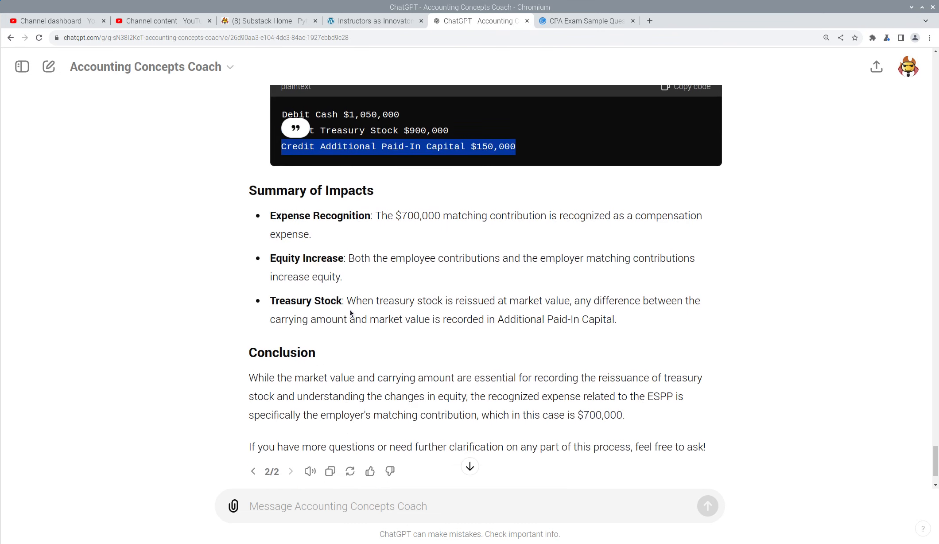
pyautogui.scroll(7, 349, 310)
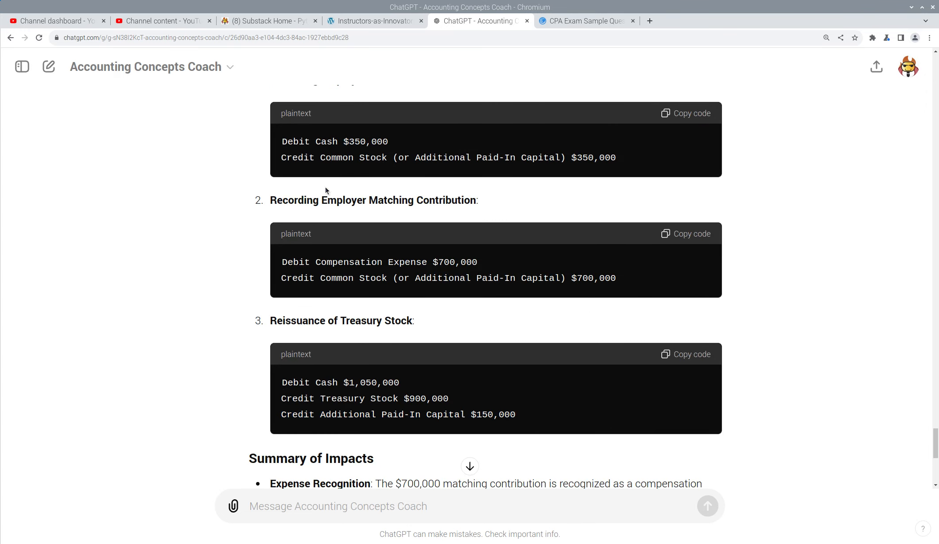
pyautogui.scroll(-1, 332, 352)
pyautogui.scroll(-5, 332, 352)
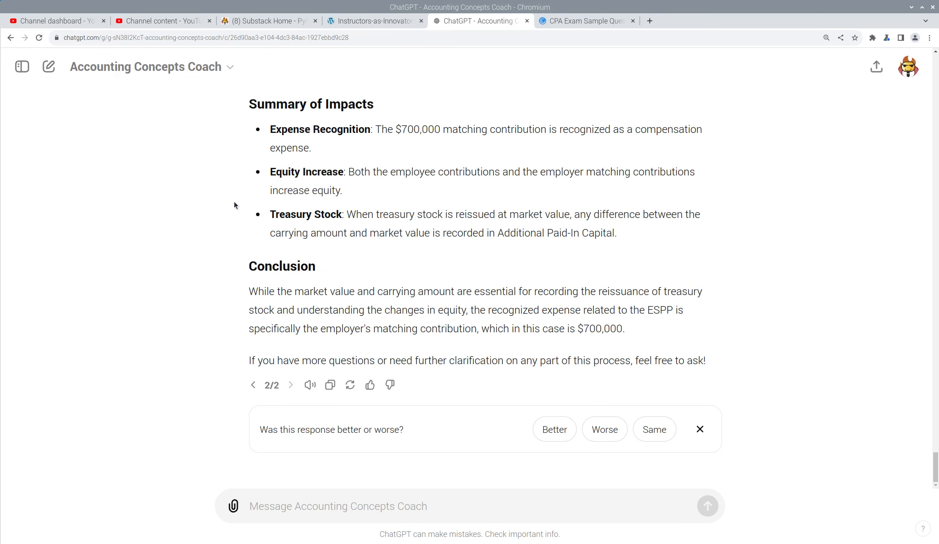
# Copy the link to the Accounting Concepts Coach GPT
pyautogui.click(230, 67)
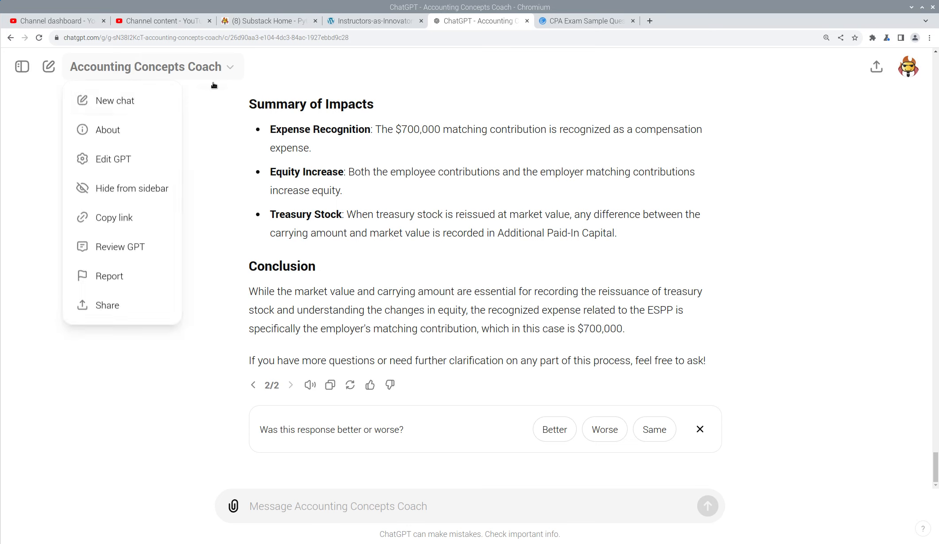
pyautogui.click(123, 222)
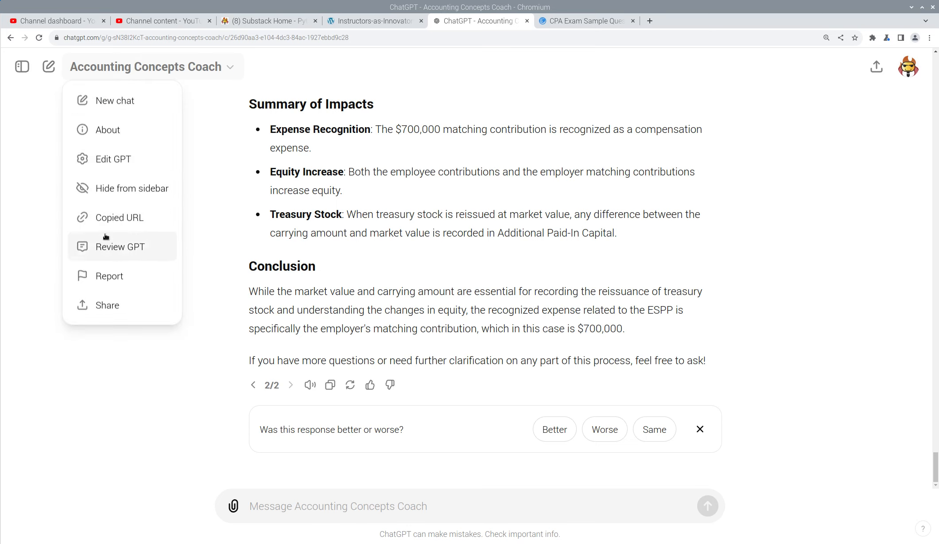
pyautogui.click(257, 212)
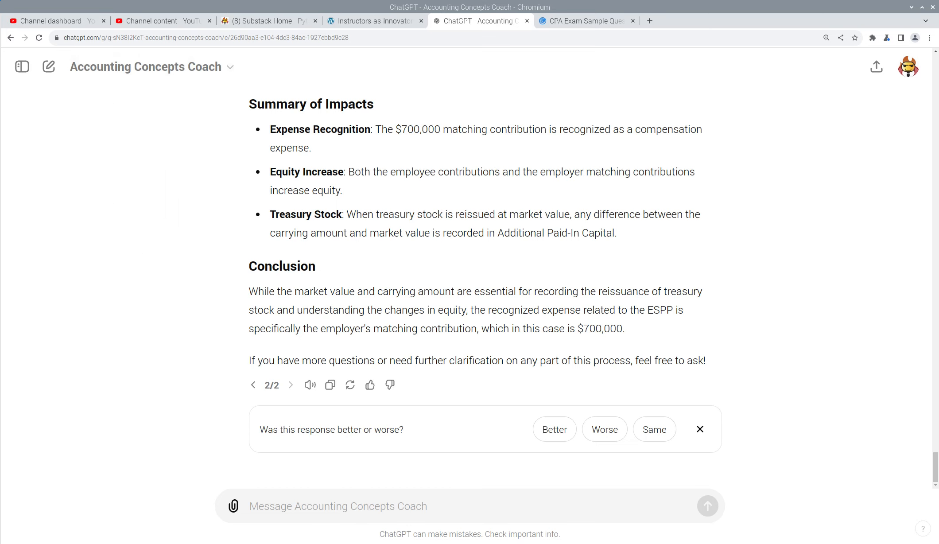